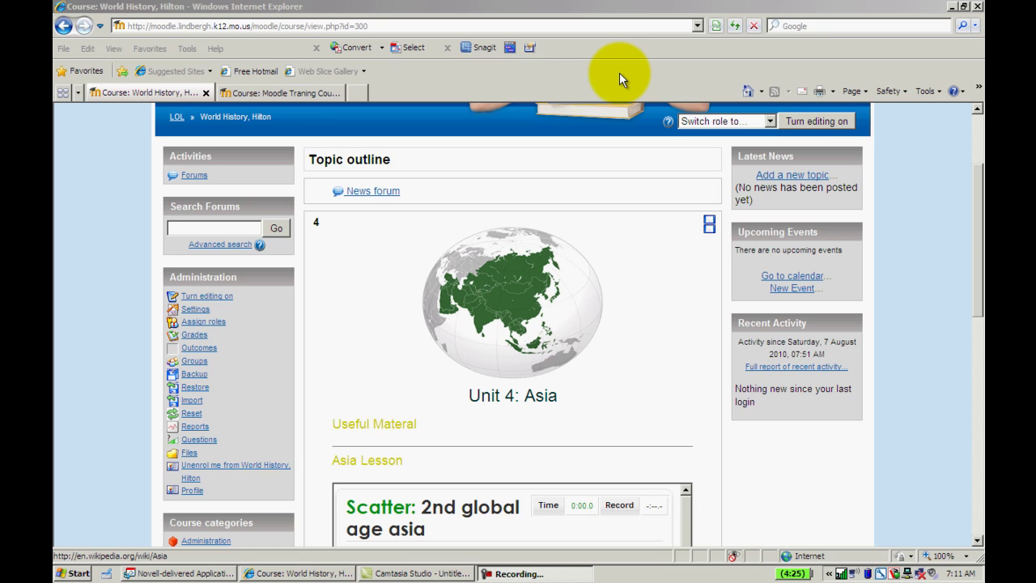
- Turn on editing for the World History course and start adding a Book resource to topic 4
click(808, 121)
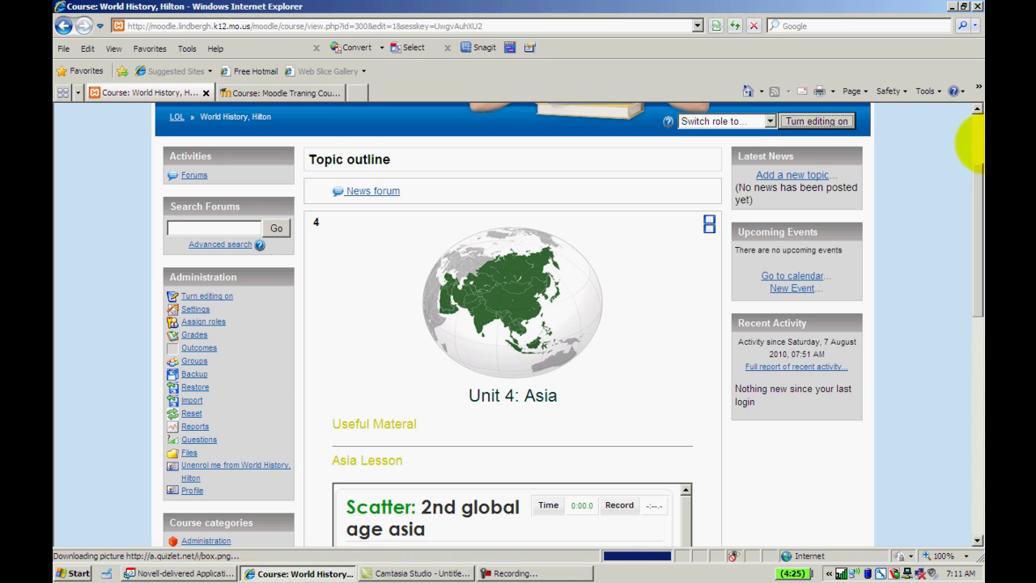
scroll(971, 150, down, 5)
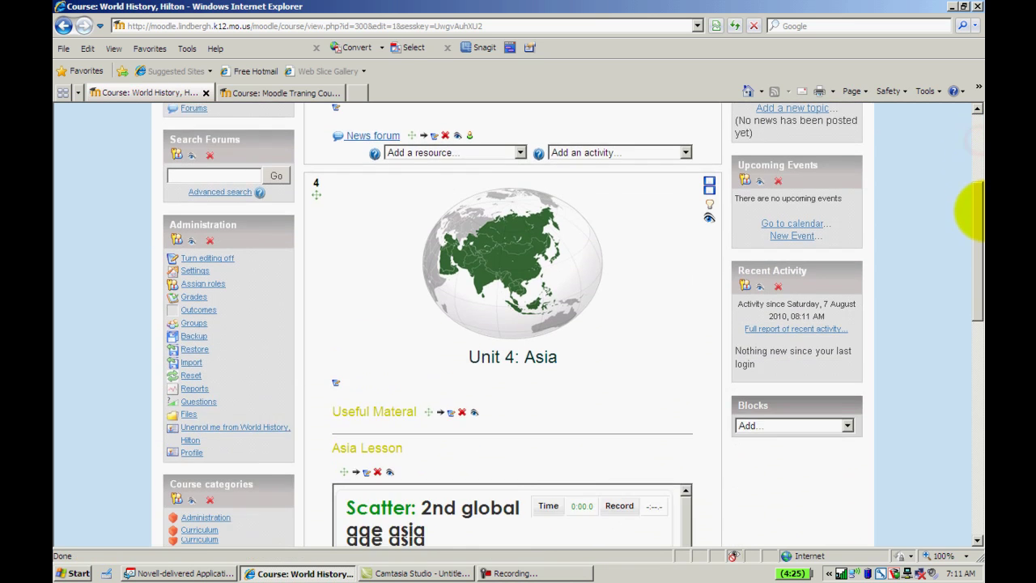
drag(975, 210, 978, 445)
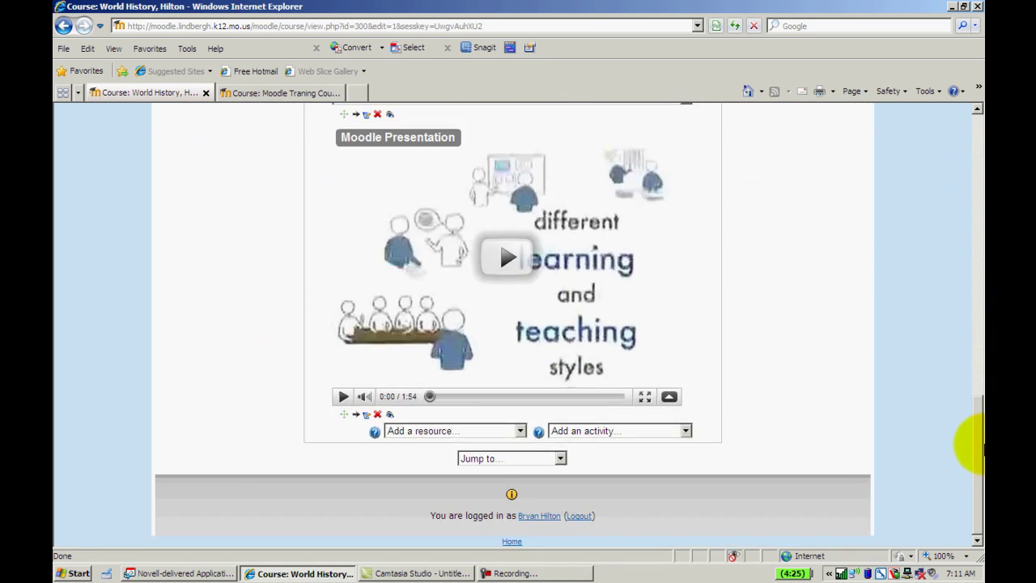
click(520, 432)
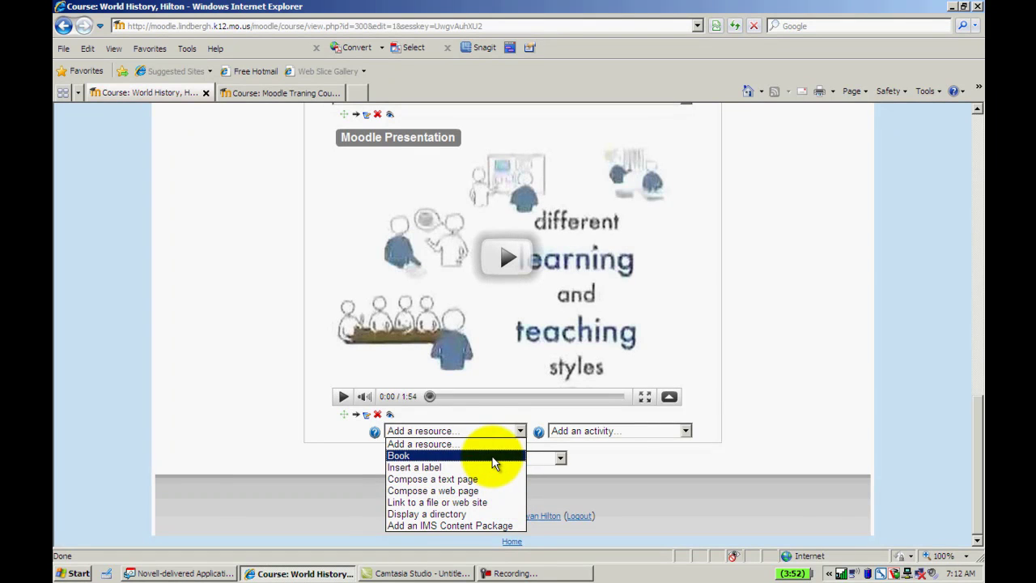
click(492, 455)
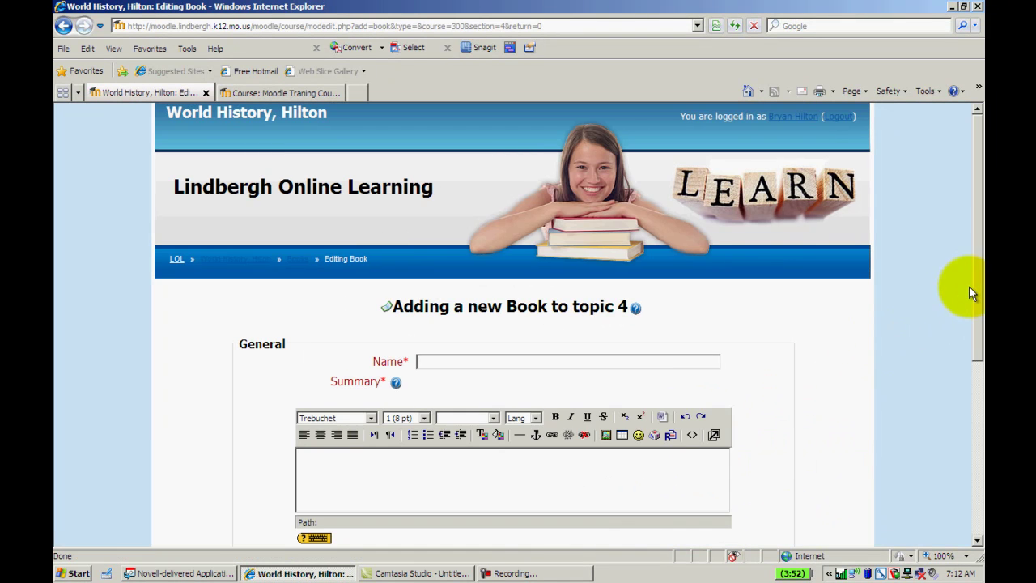
- Name the new book "Sample Book"
drag(976, 282, 976, 303)
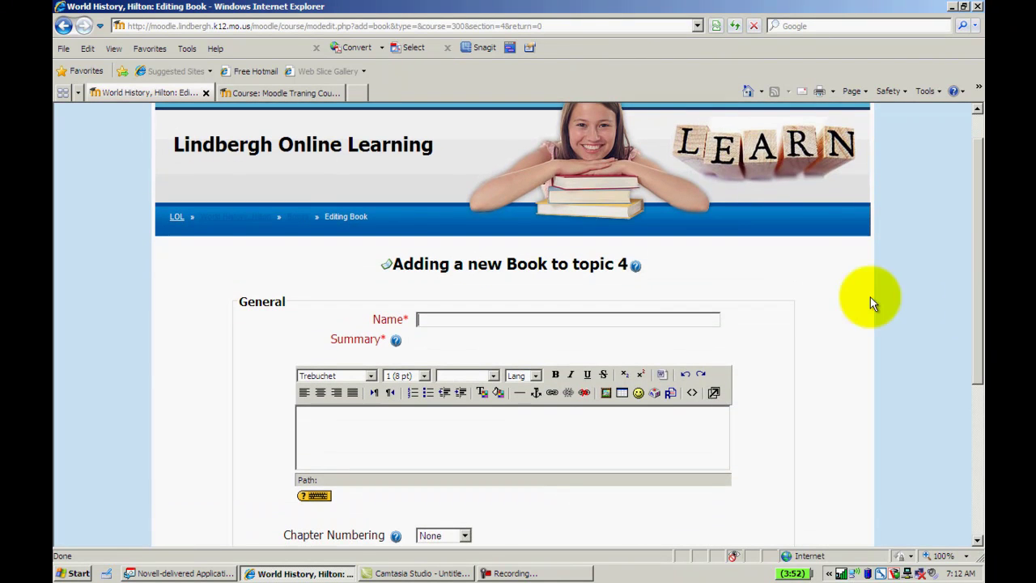
click(668, 317)
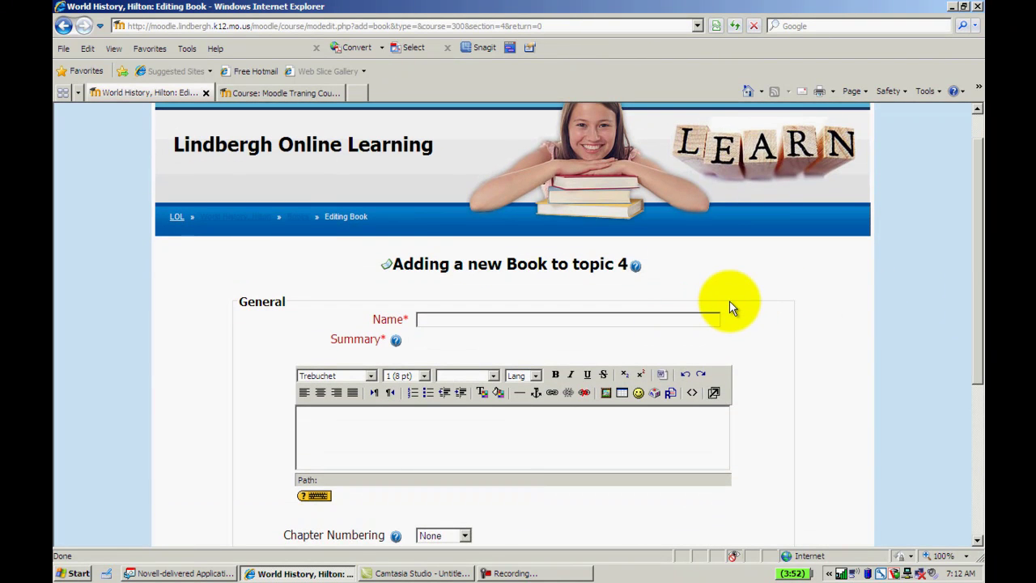
text(Uni)
key(BackSpace)
key(BackSpace)
key(BackSpace)
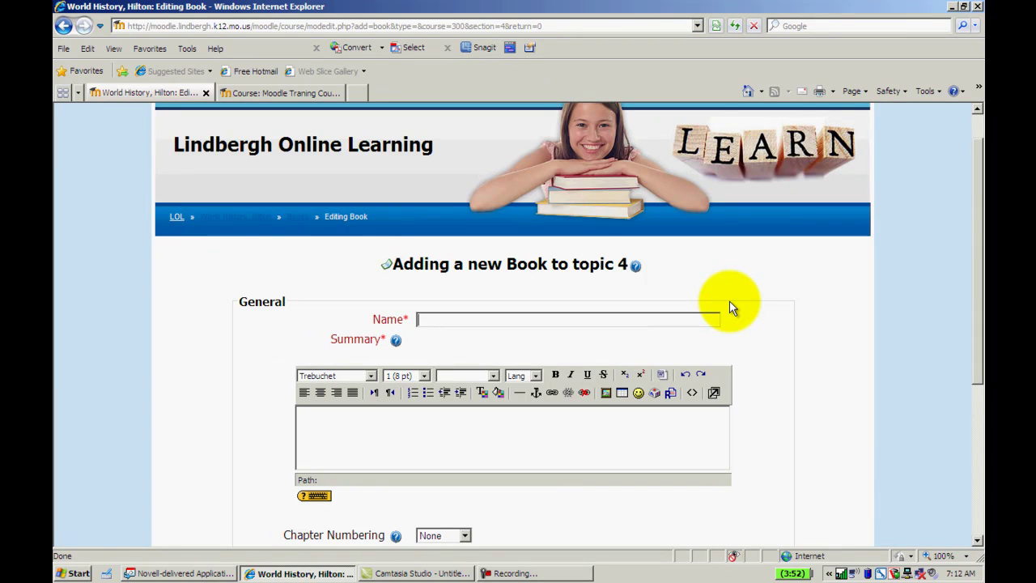
text(Sample B)
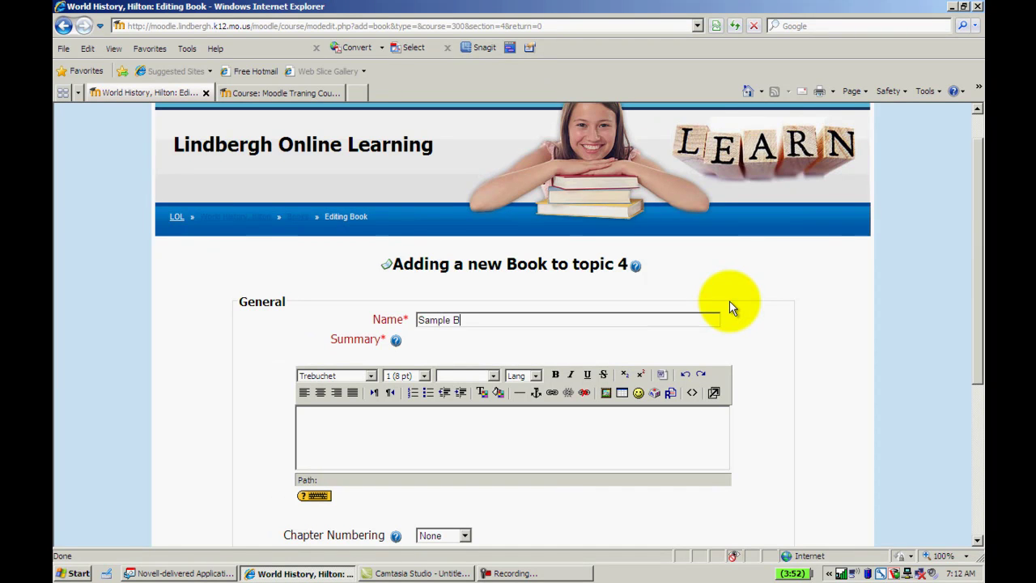
text(ook)
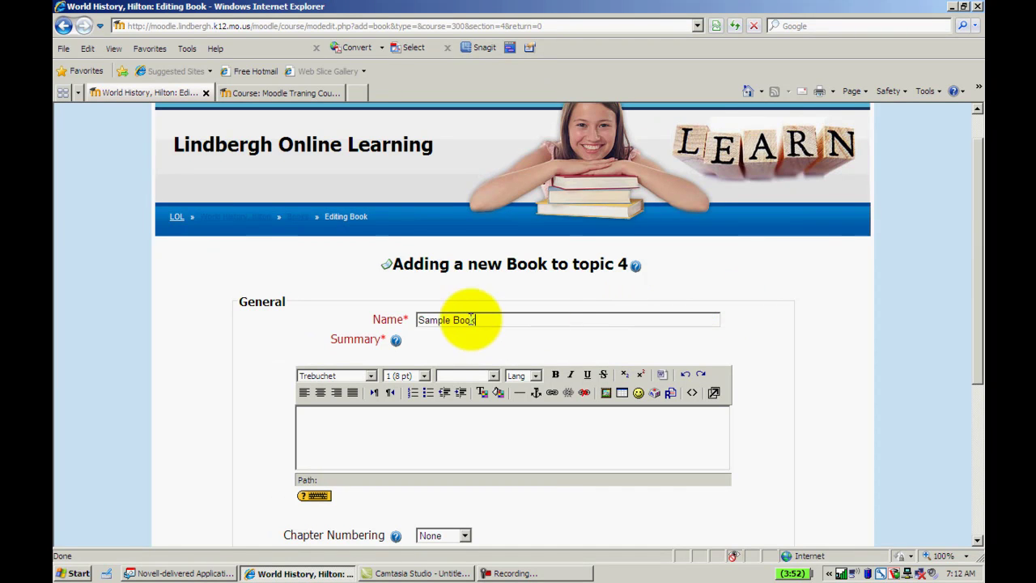
- Copy the book's name into its summary, then save the book and return to the course
drag(476, 321, 432, 326)
right_click(432, 326)
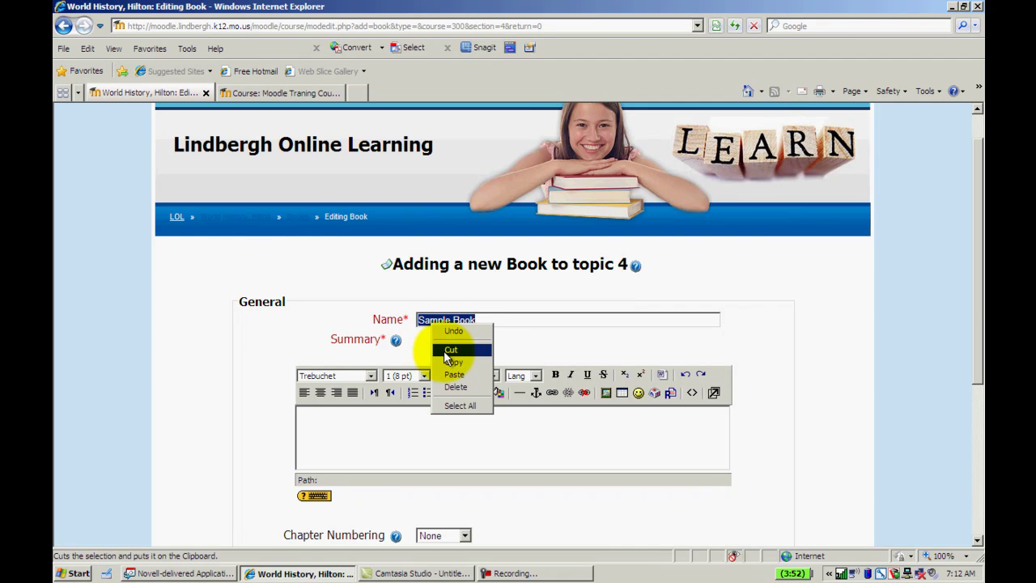
click(449, 360)
click(406, 423)
right_click(405, 423)
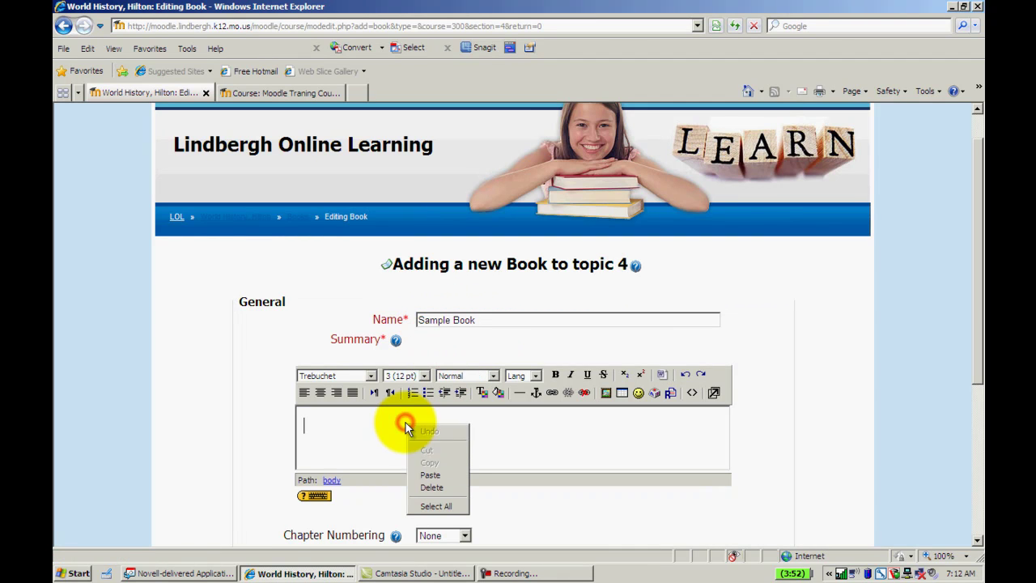
click(432, 475)
drag(981, 306, 983, 427)
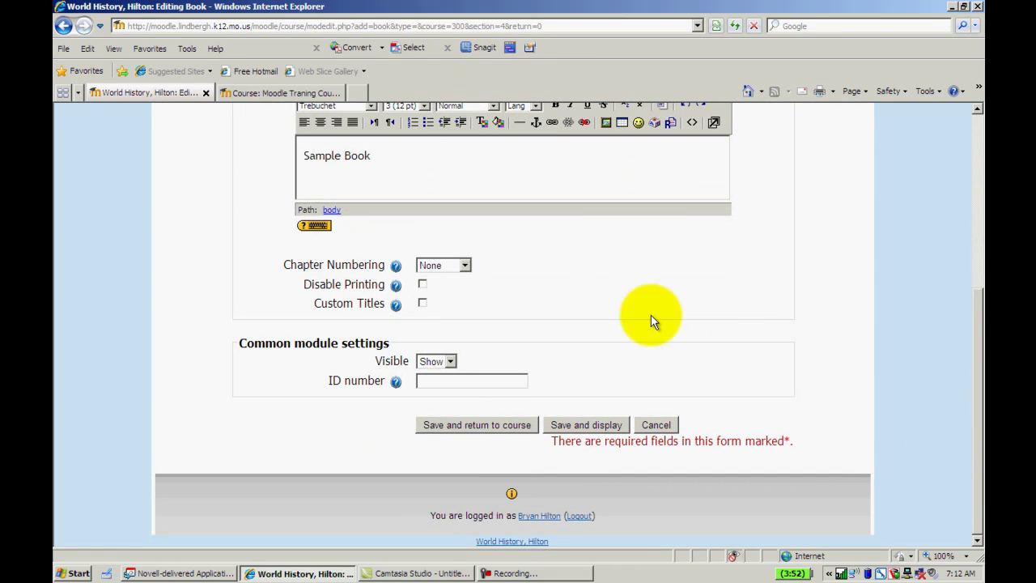
click(482, 421)
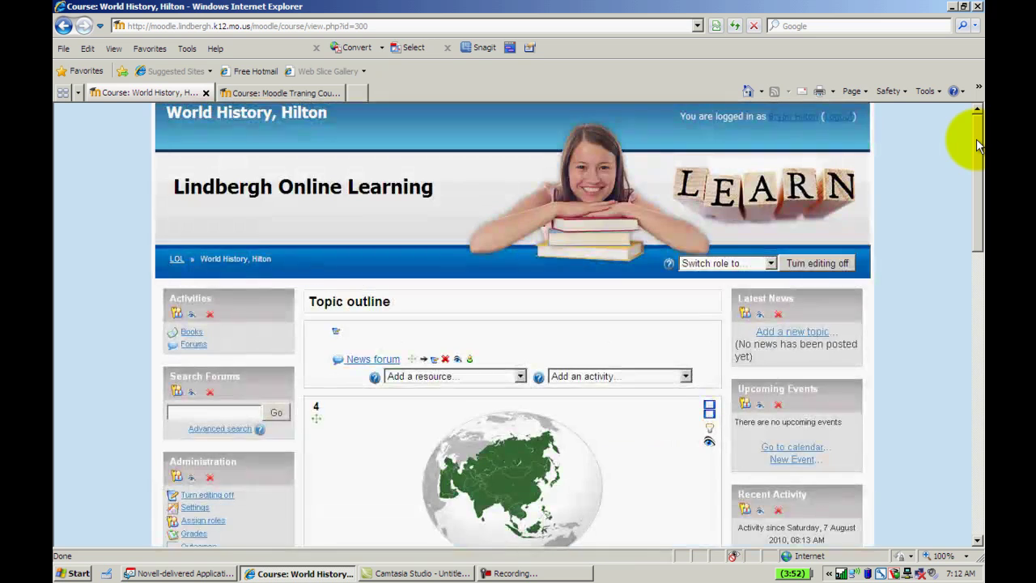
- Open Sample Book from topic 4 and title its first chapter "Chapter 1 Asia"
drag(977, 139, 973, 442)
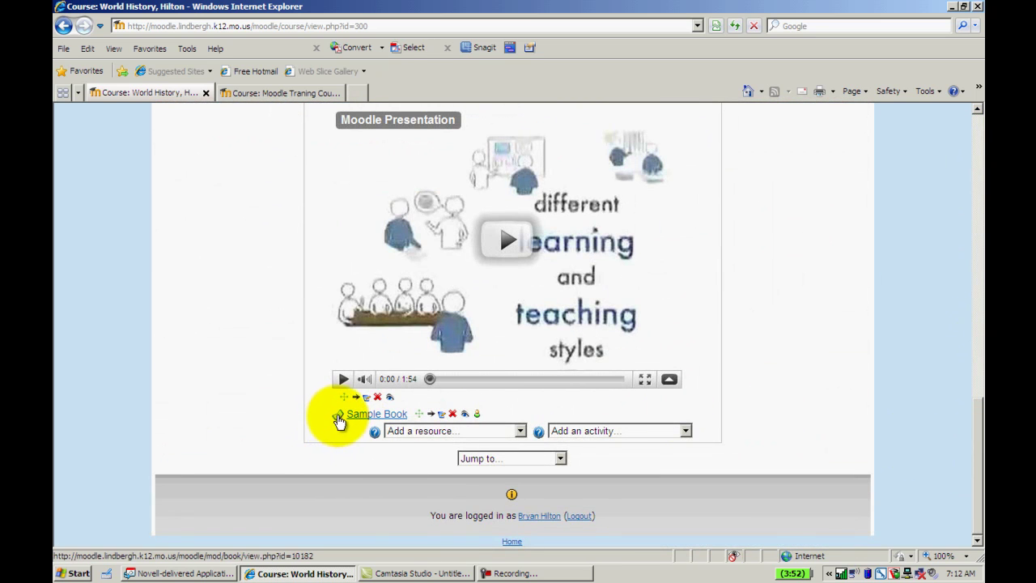
click(371, 417)
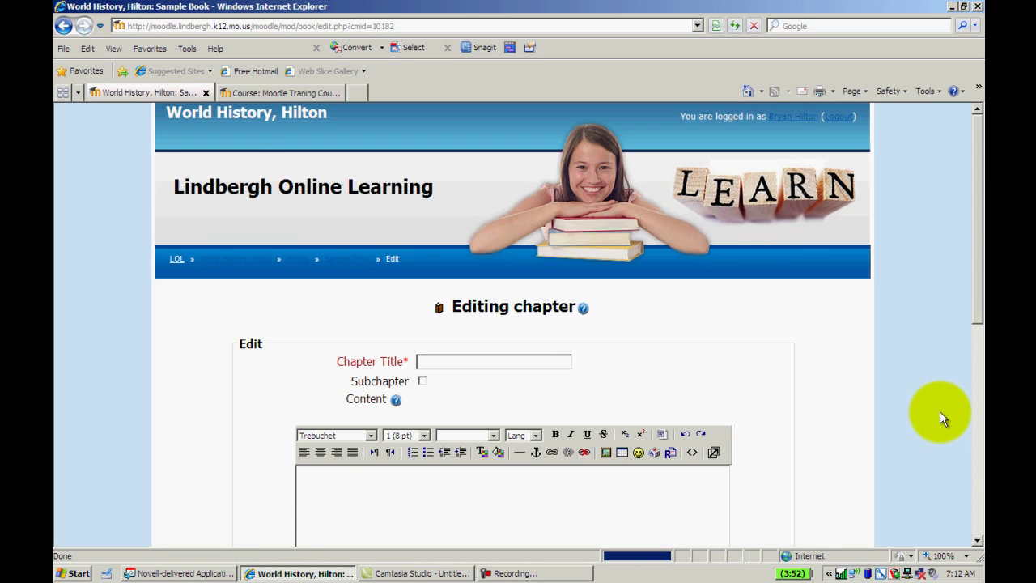
drag(978, 283, 977, 385)
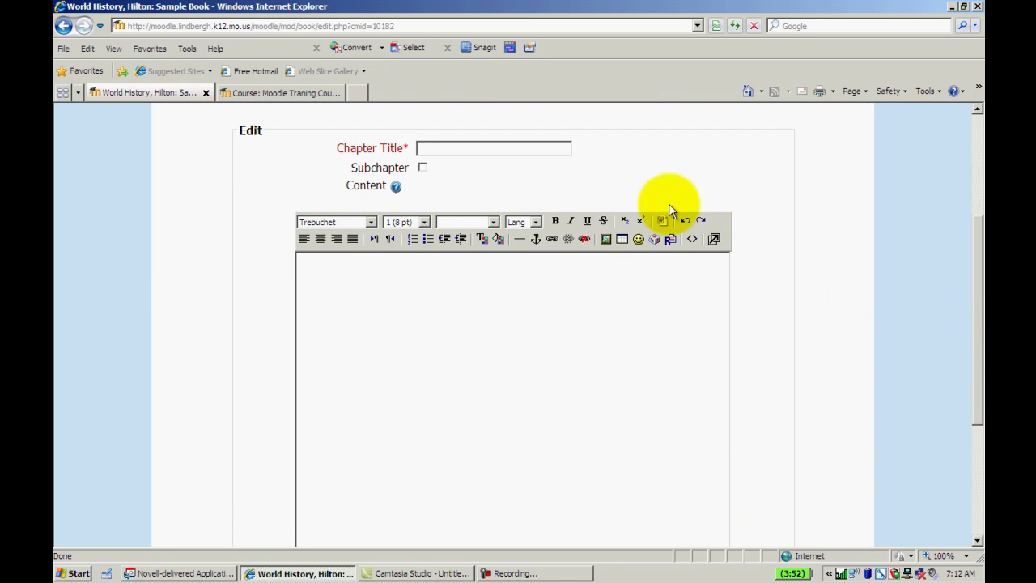
click(536, 148)
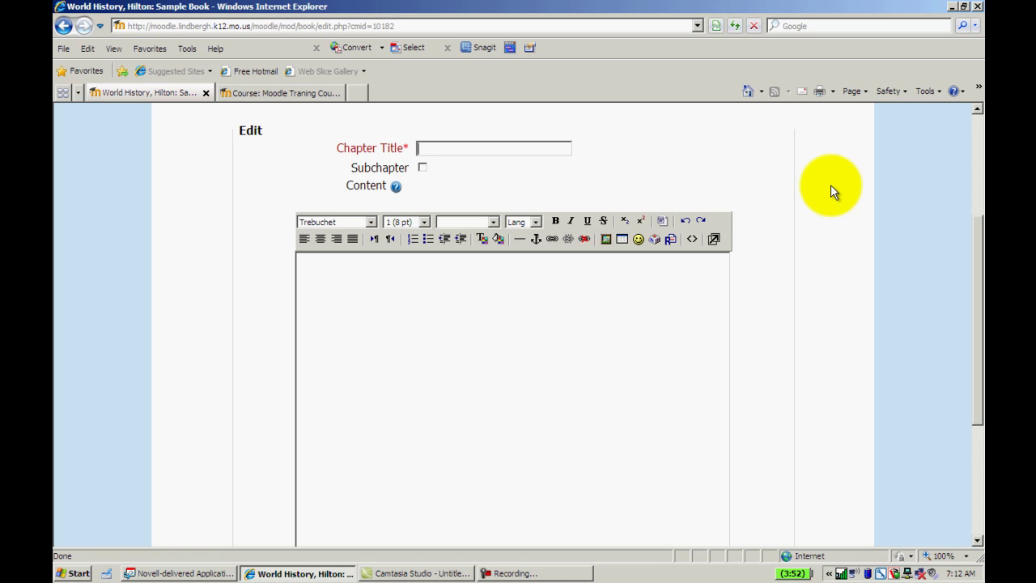
text(Chapter 1 Asia)
- Enter "This is the chapter on Asia." as the chapter content and start a new line below it
click(601, 273)
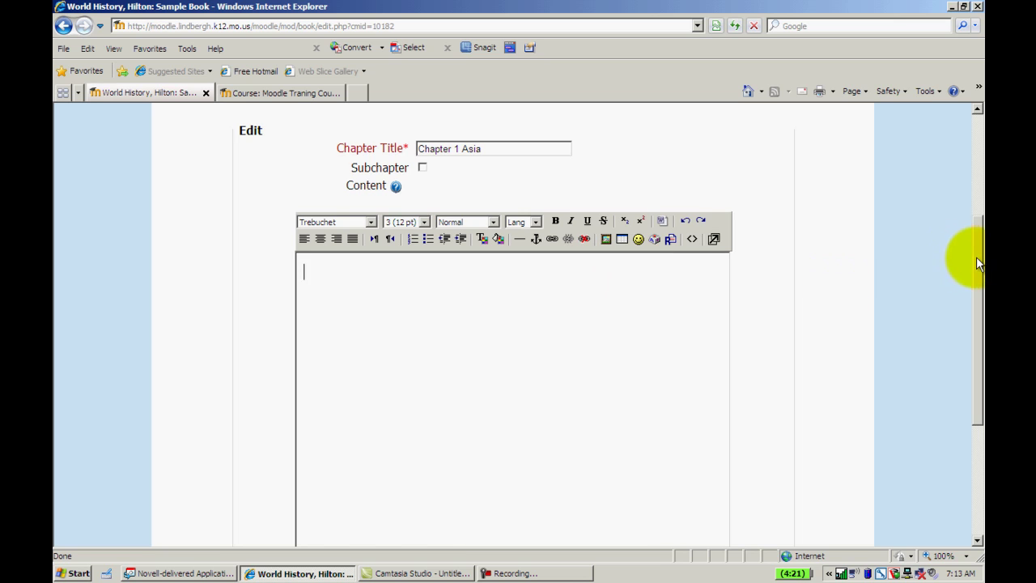
drag(976, 257, 974, 299)
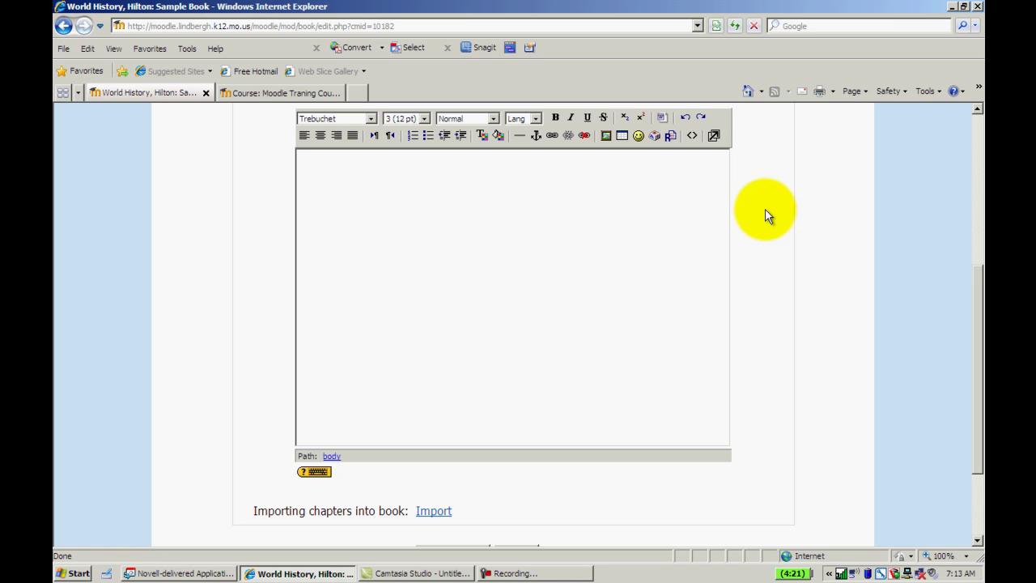
text(This is the chapter on Asia)
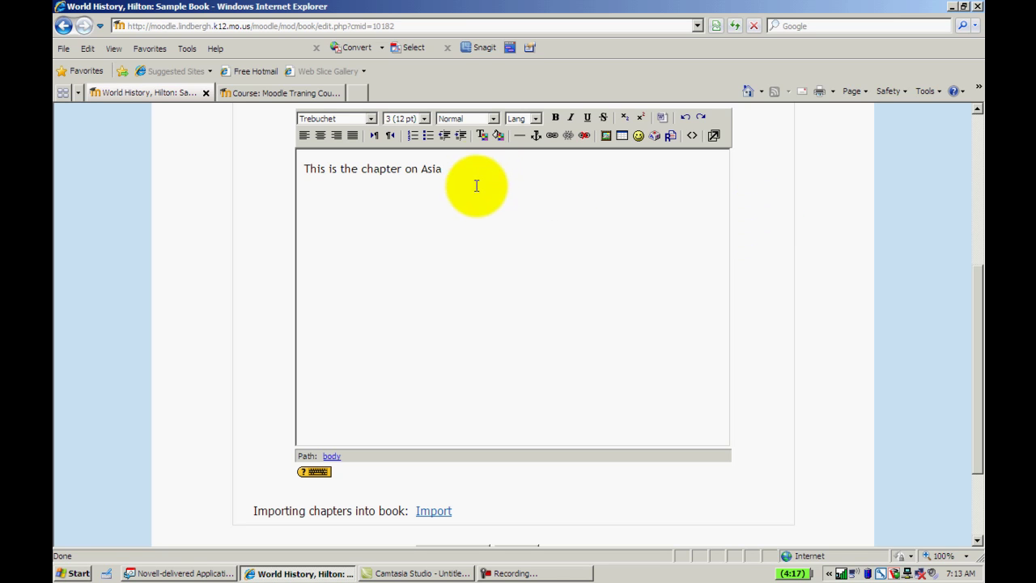
text(.)
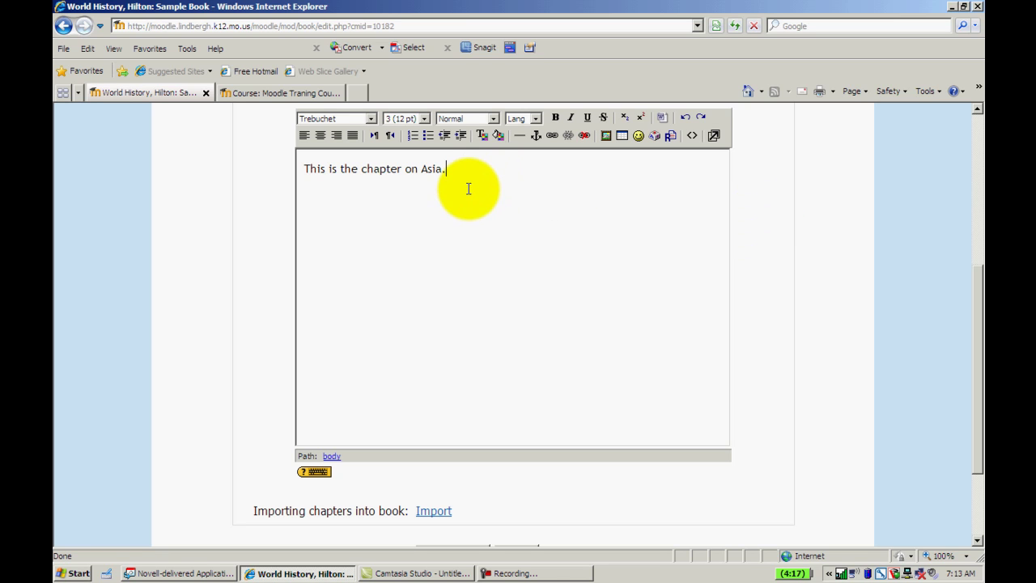
key(Return)
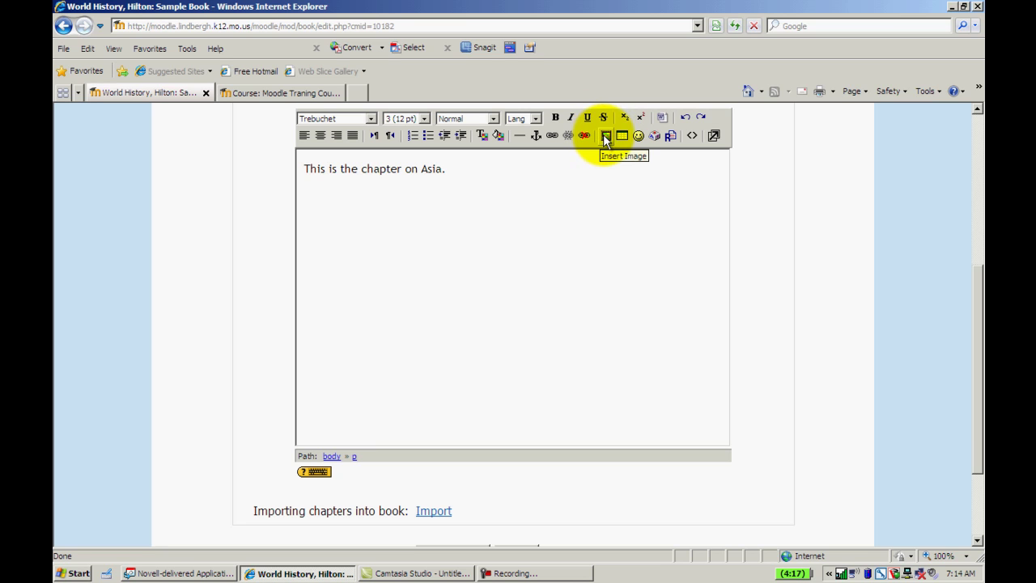
- Search the web for "asia" in a new browser tab and open the Wikipedia article on Asia
click(360, 92)
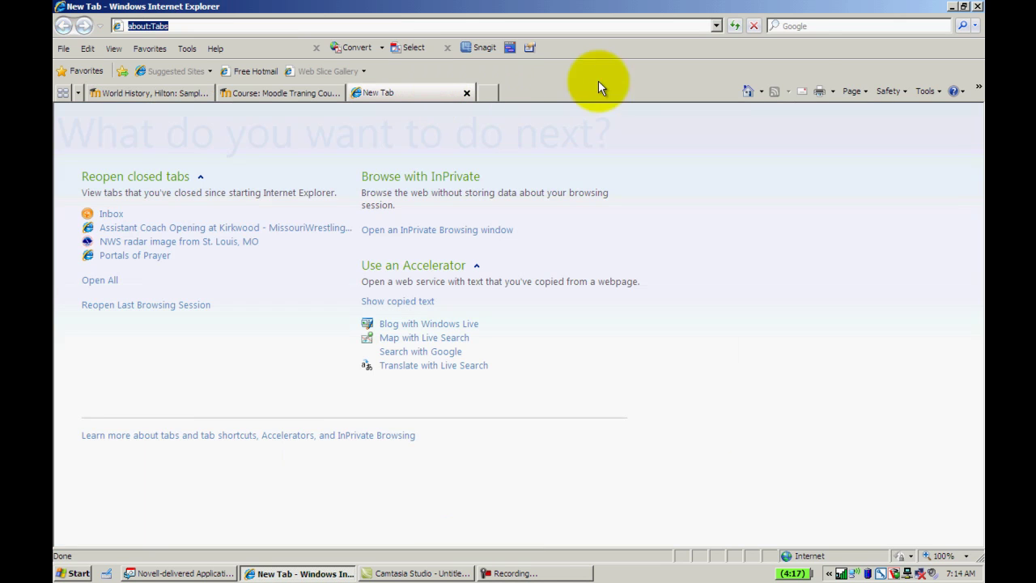
click(789, 25)
text(asia)
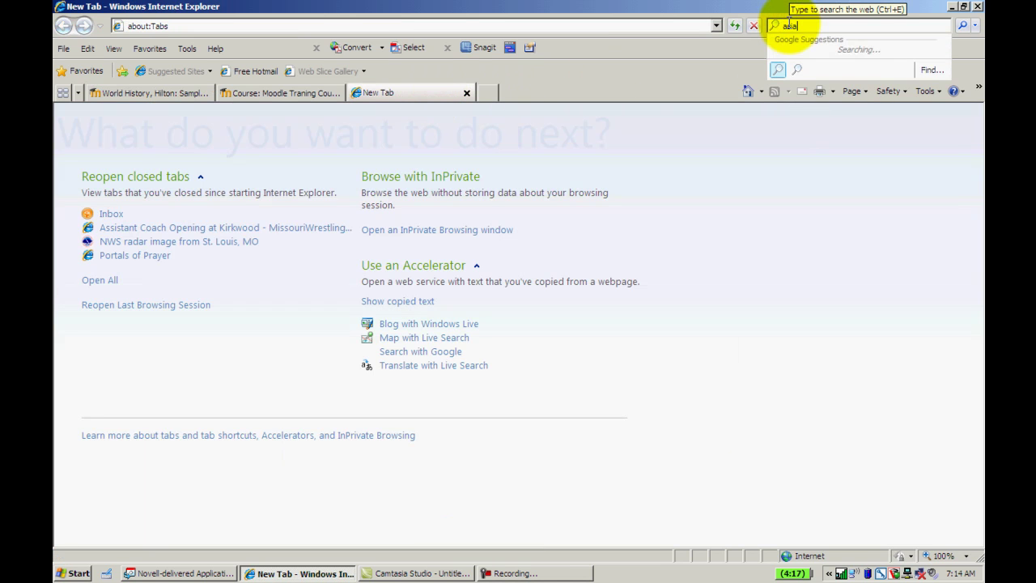
key(Return)
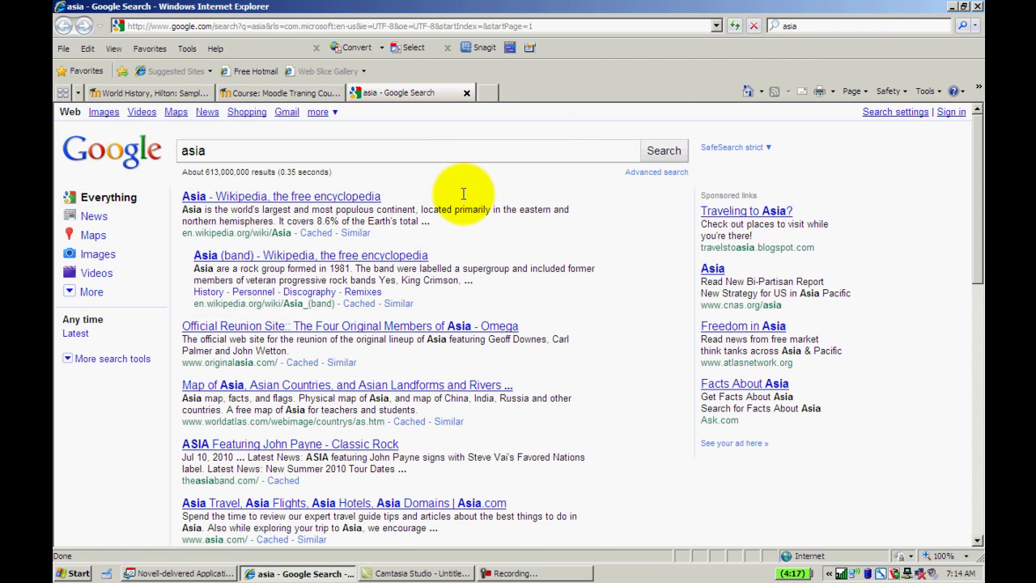
click(343, 196)
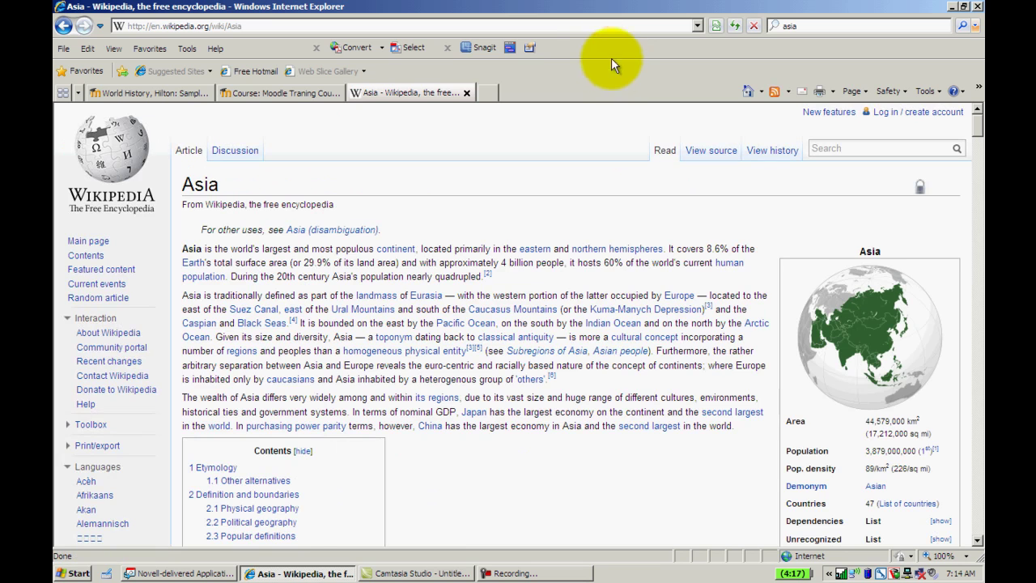
- Copy the Wikipedia article's web address and paste it into the chapter content below the opening sentence
click(590, 31)
right_click(589, 29)
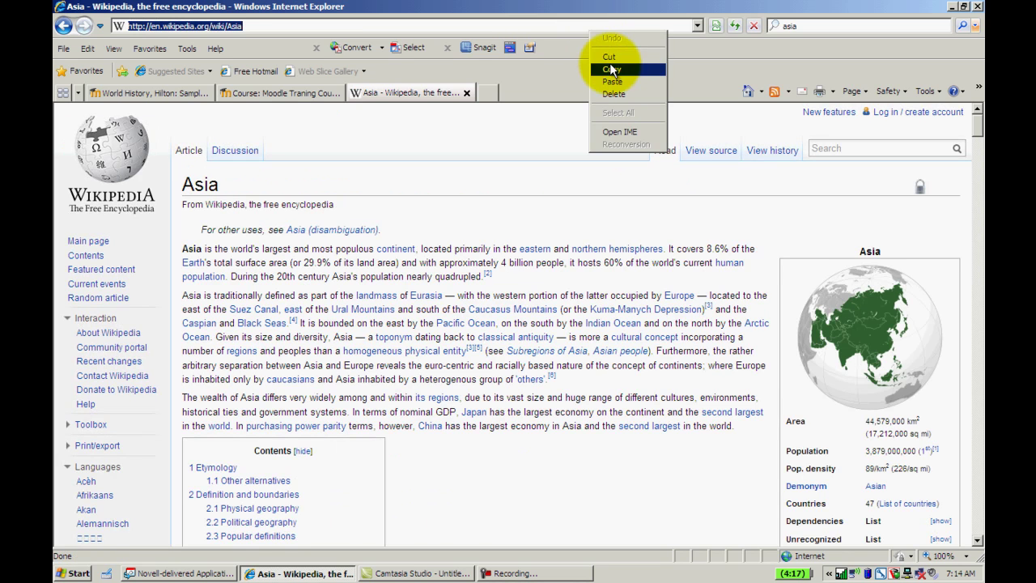
click(610, 63)
click(308, 93)
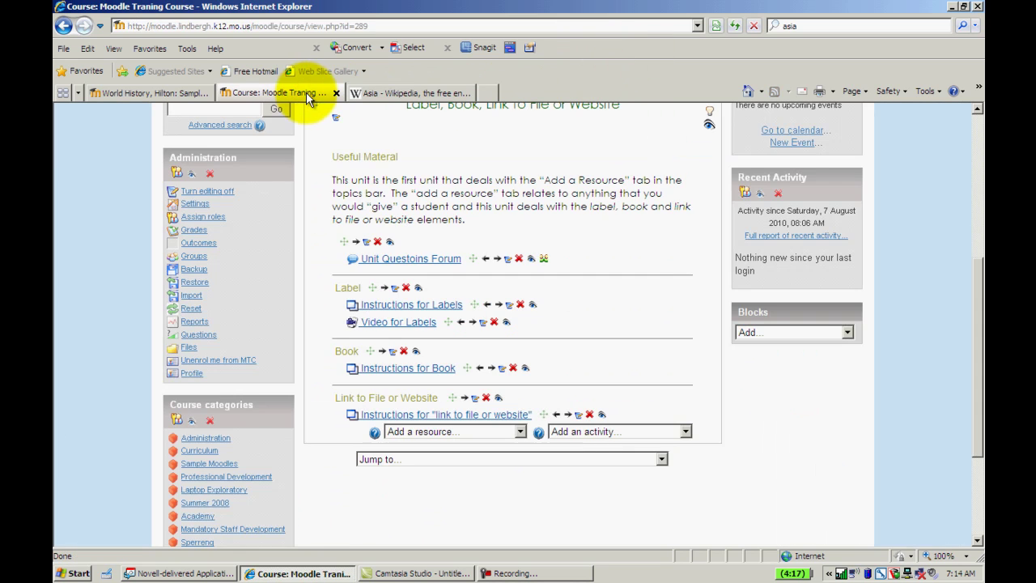
click(185, 93)
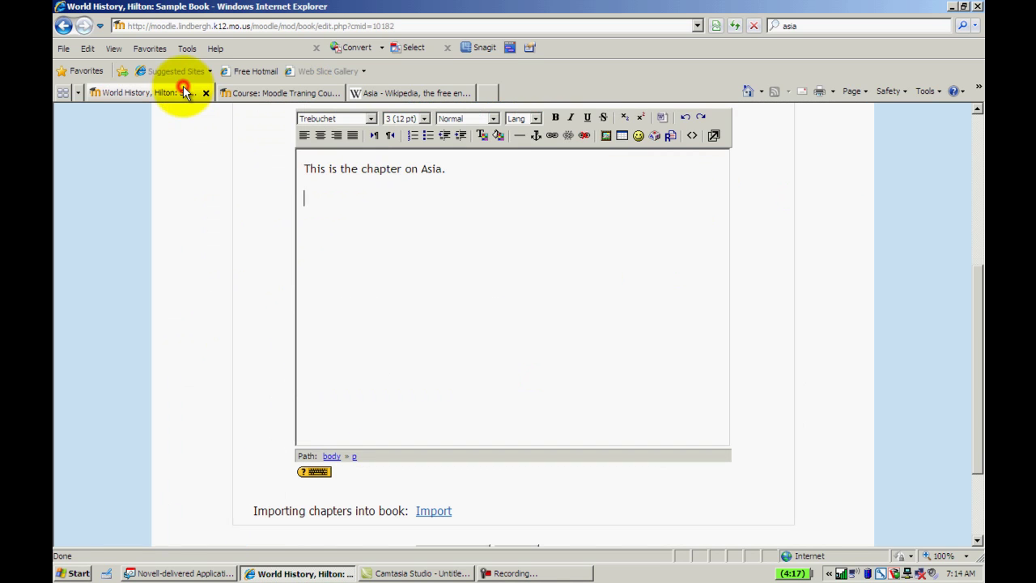
right_click(393, 205)
click(416, 254)
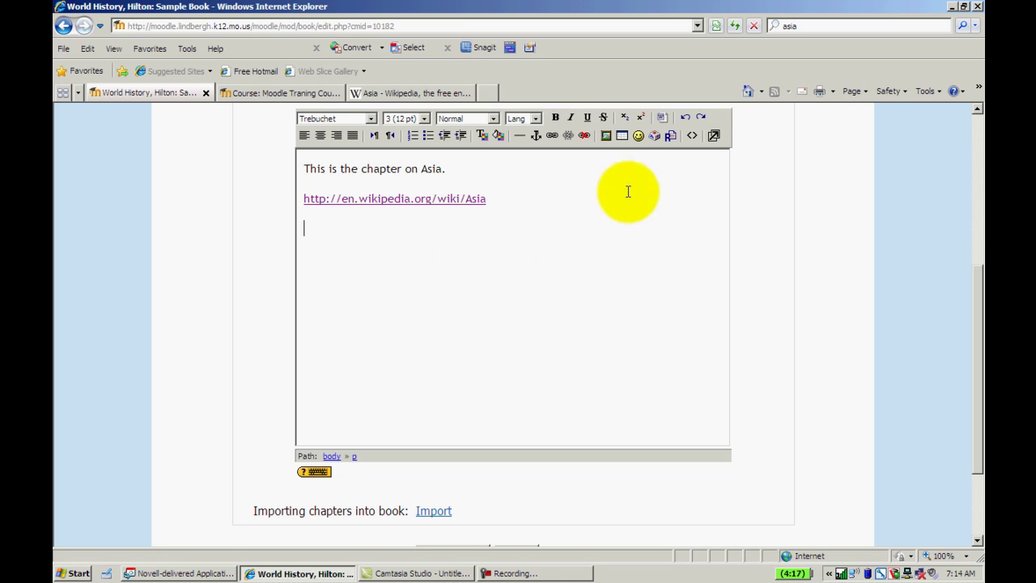
- Insert the image asia.png below the Wikipedia link, with the alternate text "map of asia"
click(607, 136)
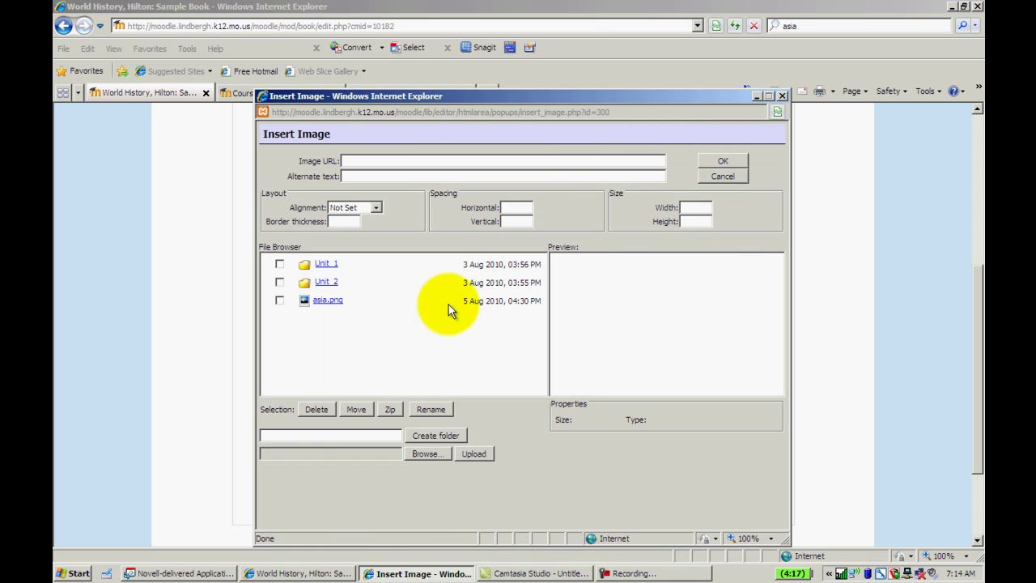
click(328, 300)
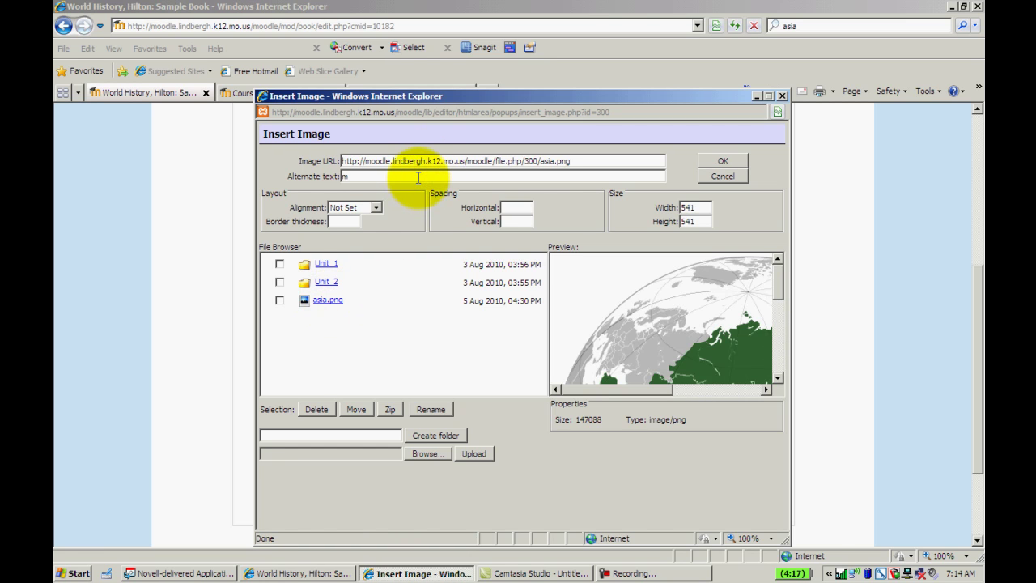
click(418, 176)
text(map of asia)
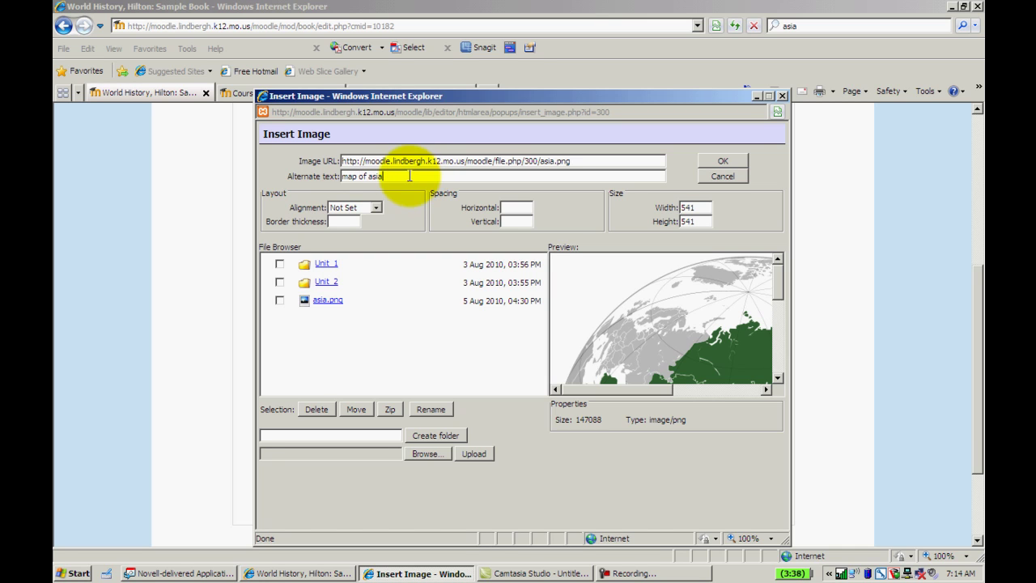
click(724, 162)
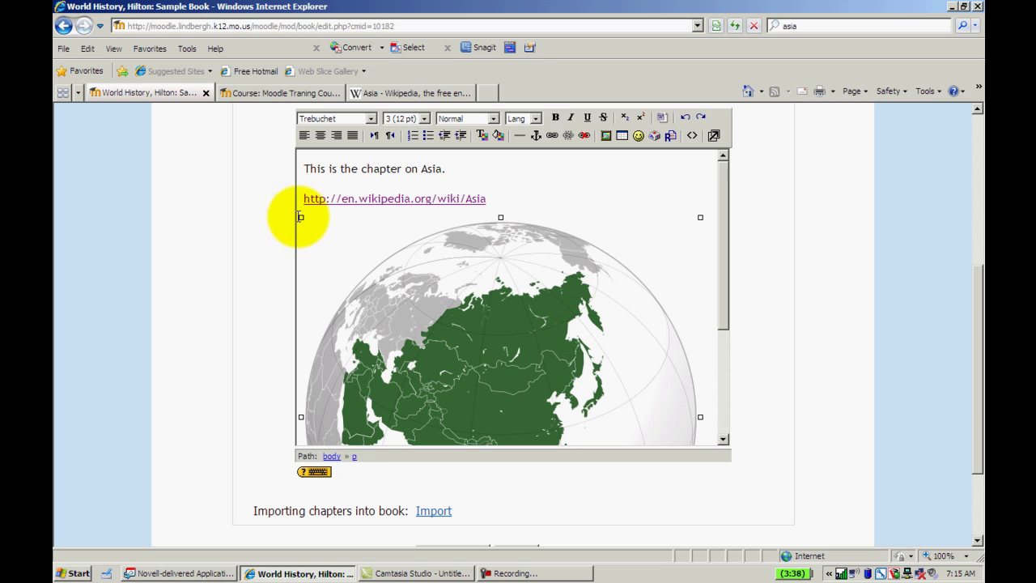
- Shrink the map image to about half its inserted width so it fits the content area, and save the Chapter 1 Asia page
drag(301, 217, 439, 342)
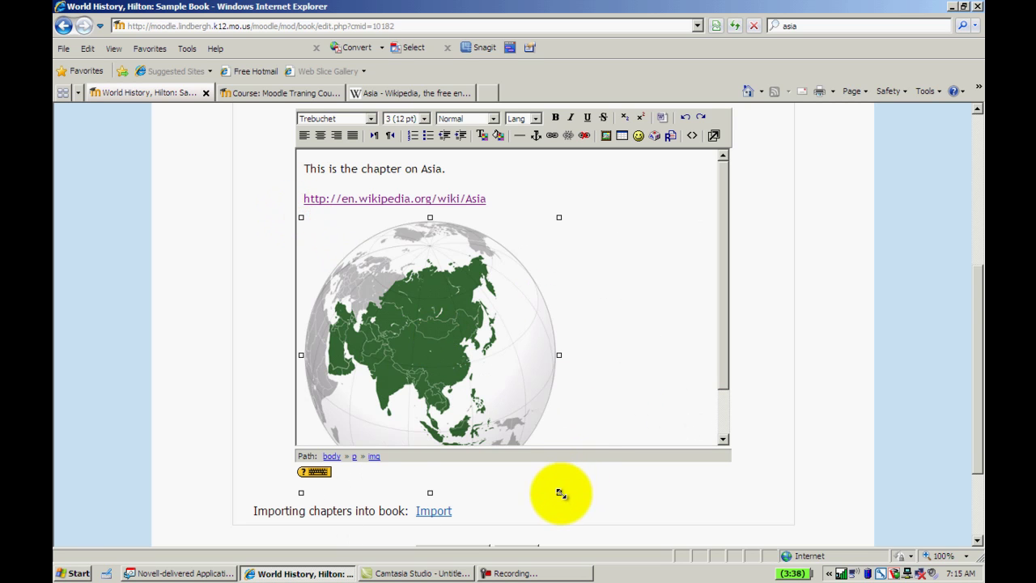
drag(559, 492, 498, 374)
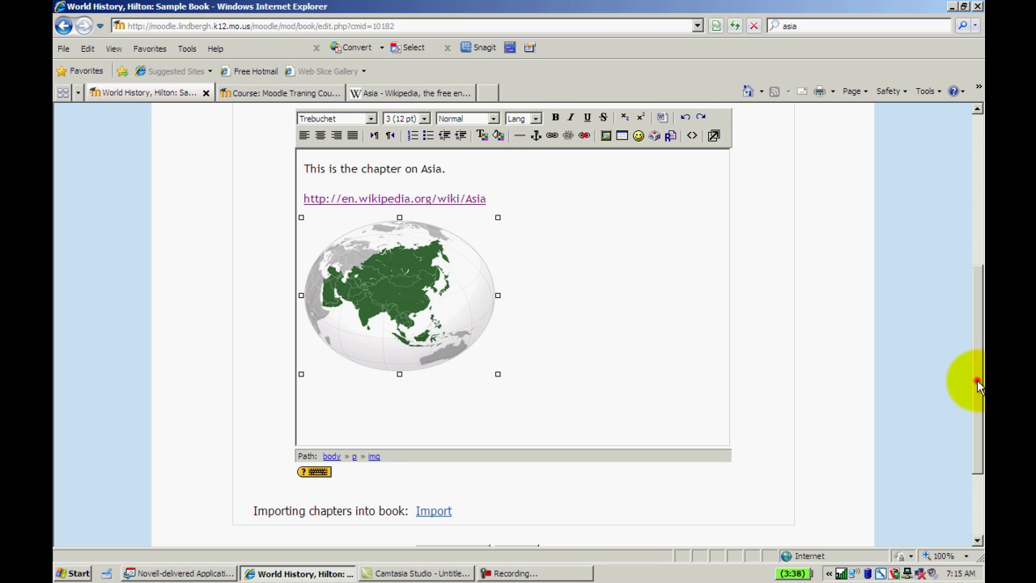
drag(977, 380, 978, 468)
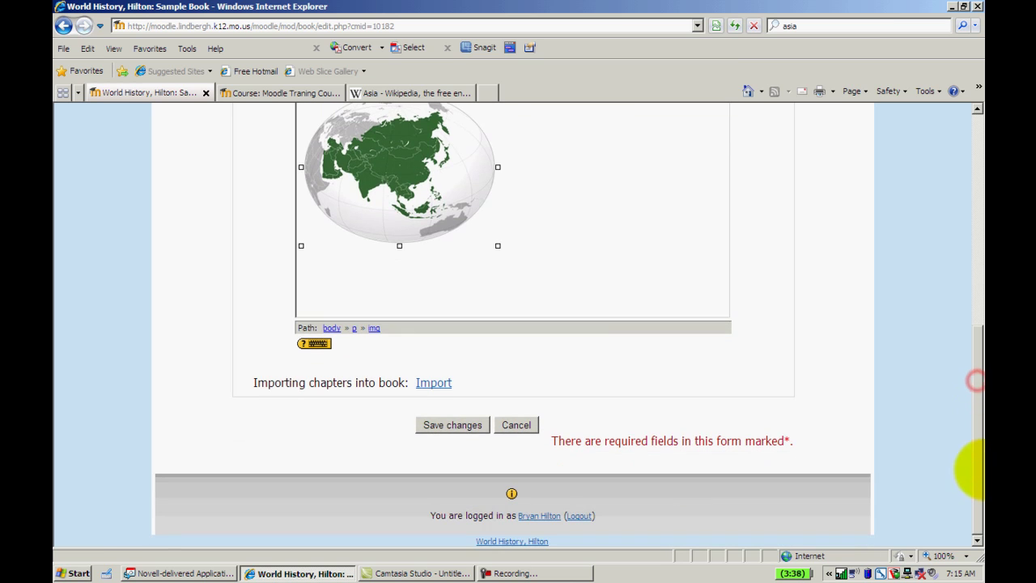
click(466, 427)
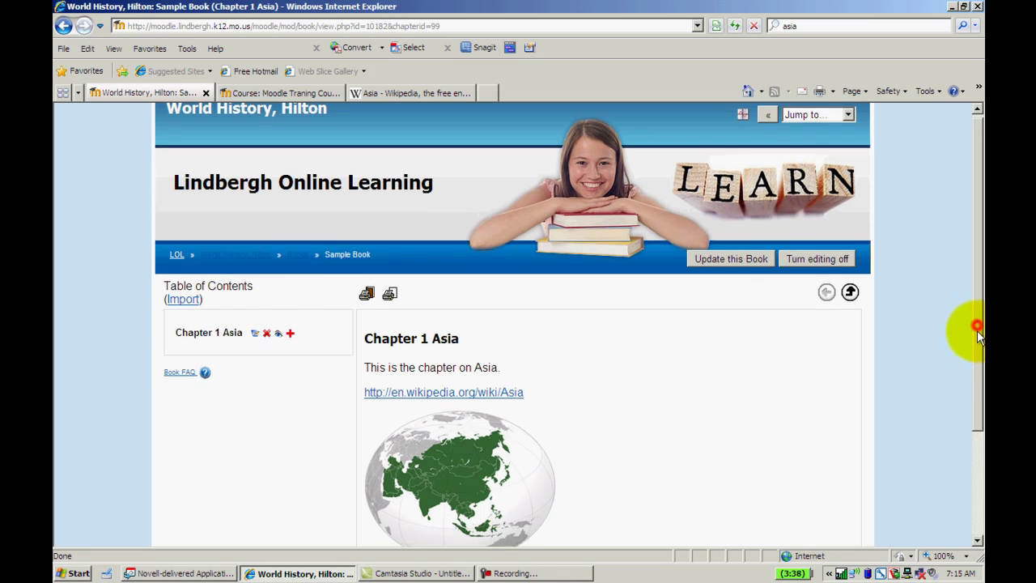
drag(978, 330, 949, 404)
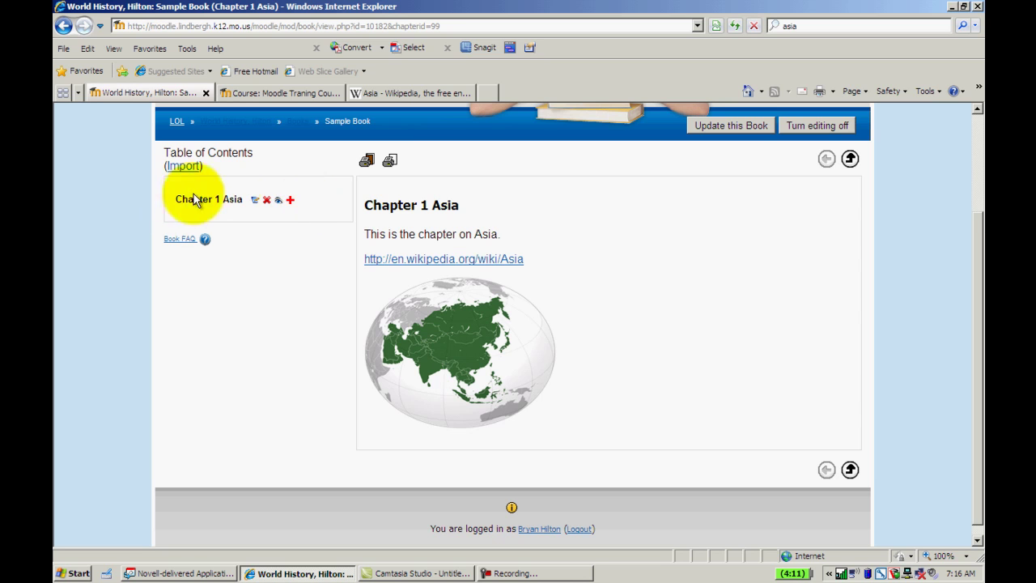
- Add a chapter titled "Chapter 2 Europe" after Chapter 1 Asia, copy the title into its content, and save it
click(291, 201)
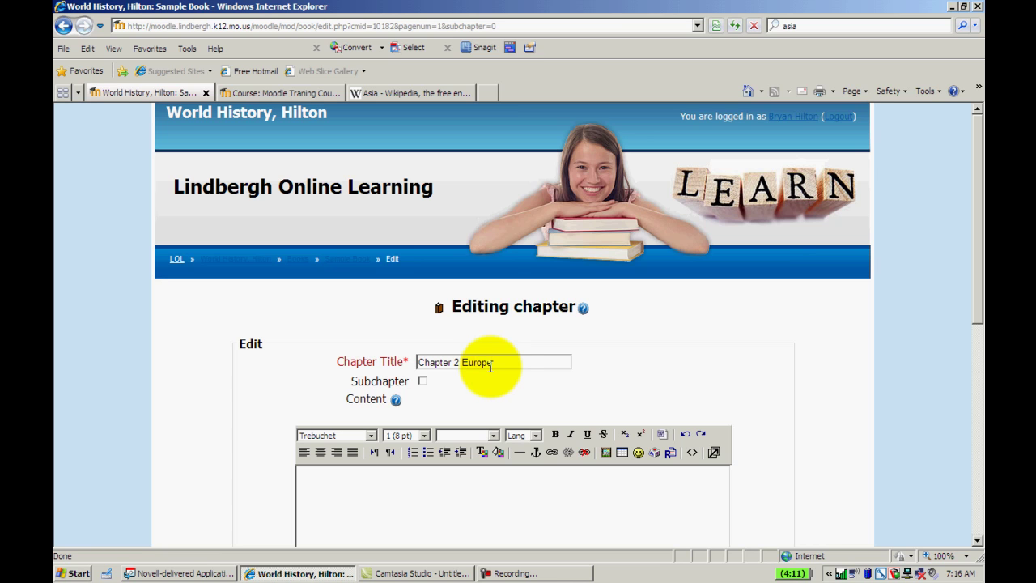
drag(491, 363, 428, 362)
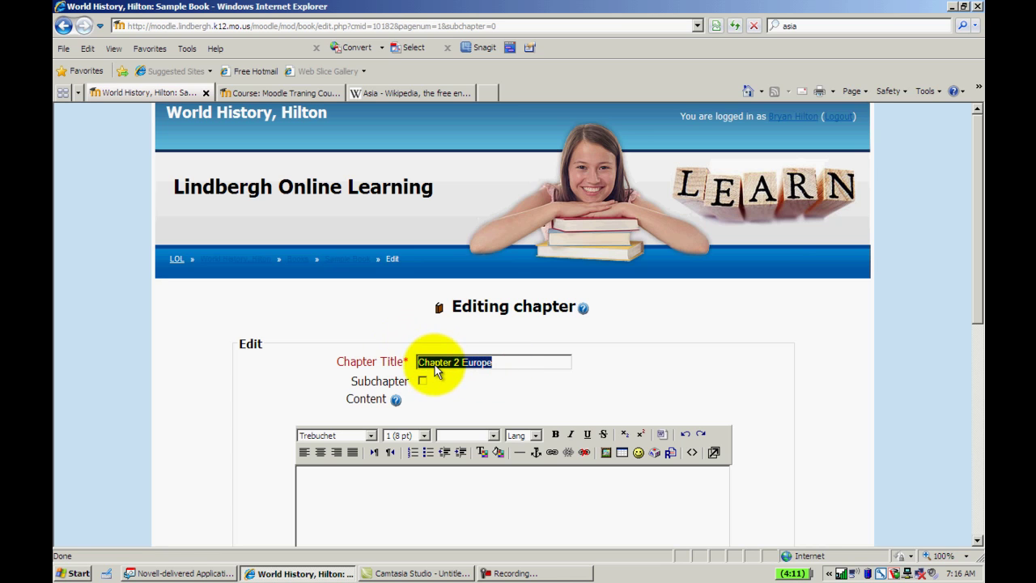
right_click(437, 365)
click(462, 397)
click(386, 489)
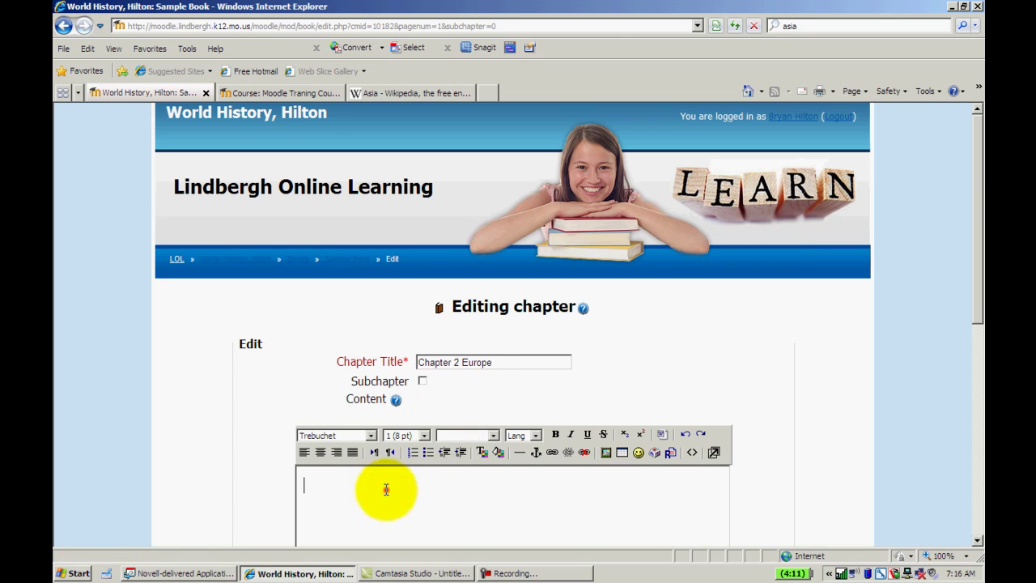
right_click(386, 489)
click(425, 544)
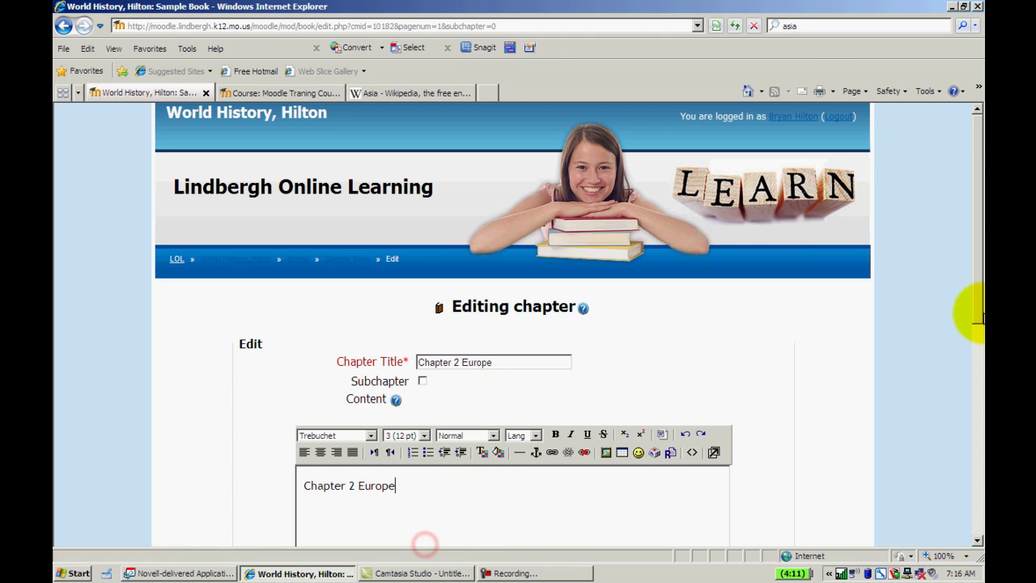
scroll(972, 340, down, 5)
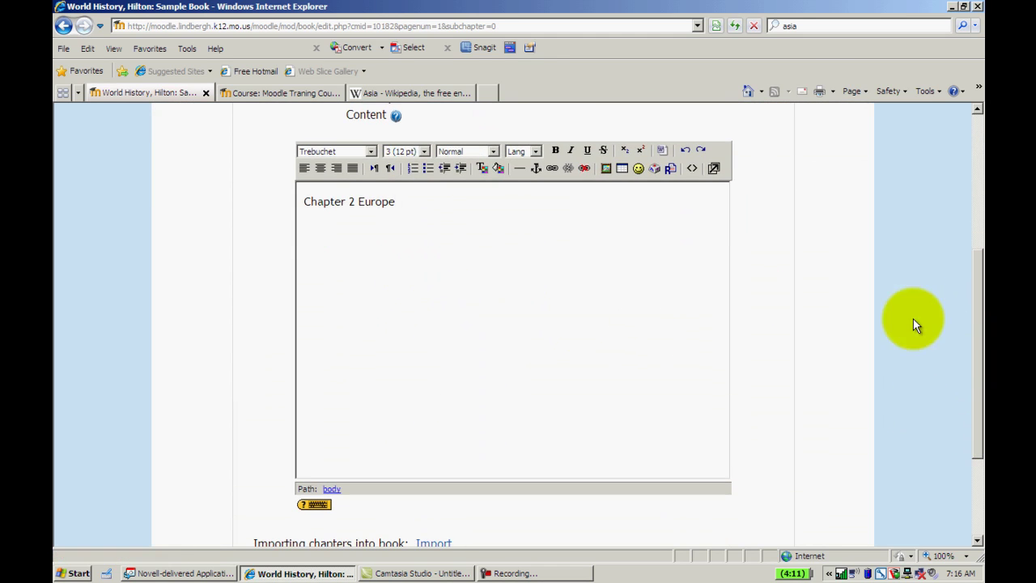
drag(976, 345, 974, 417)
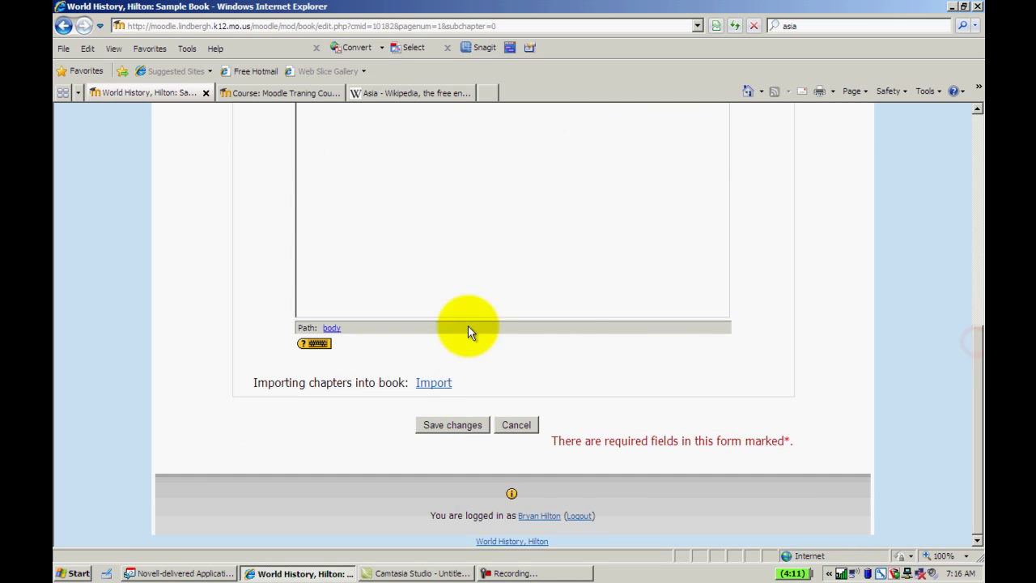
click(442, 416)
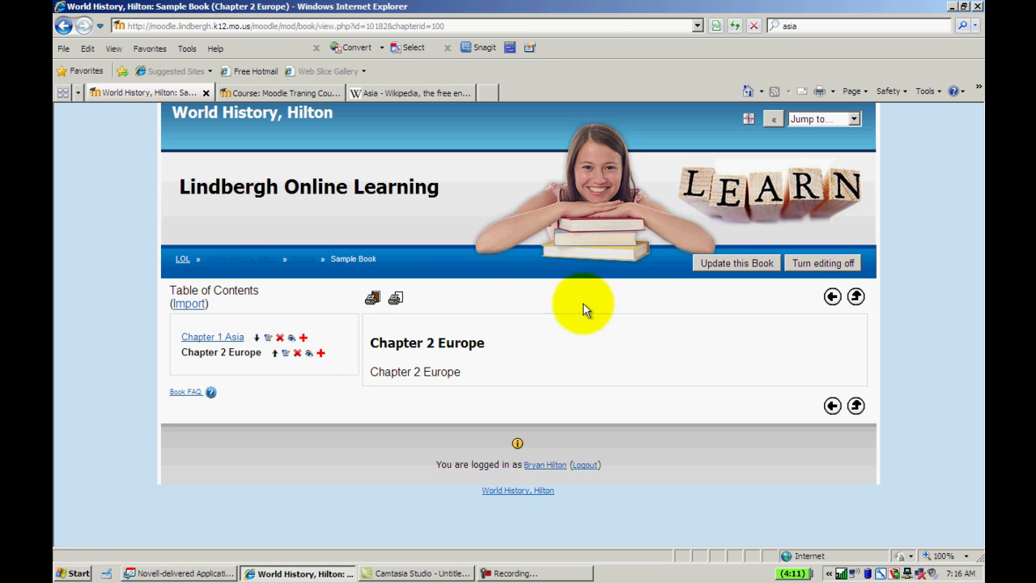
- Page back to Chapter 1 Asia to view it, and return to Chapter 2 Europe
click(833, 296)
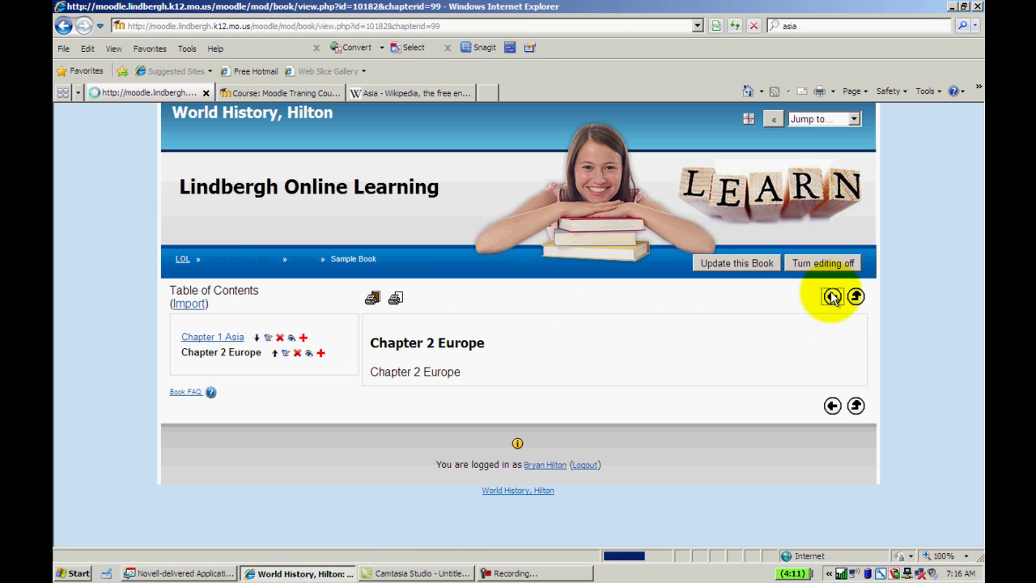
drag(980, 261, 981, 336)
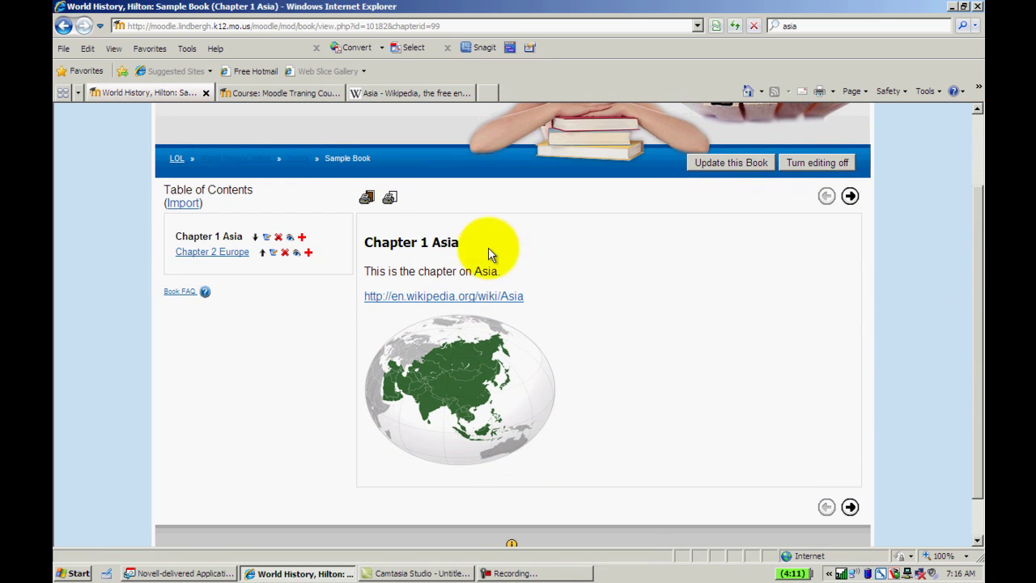
click(850, 197)
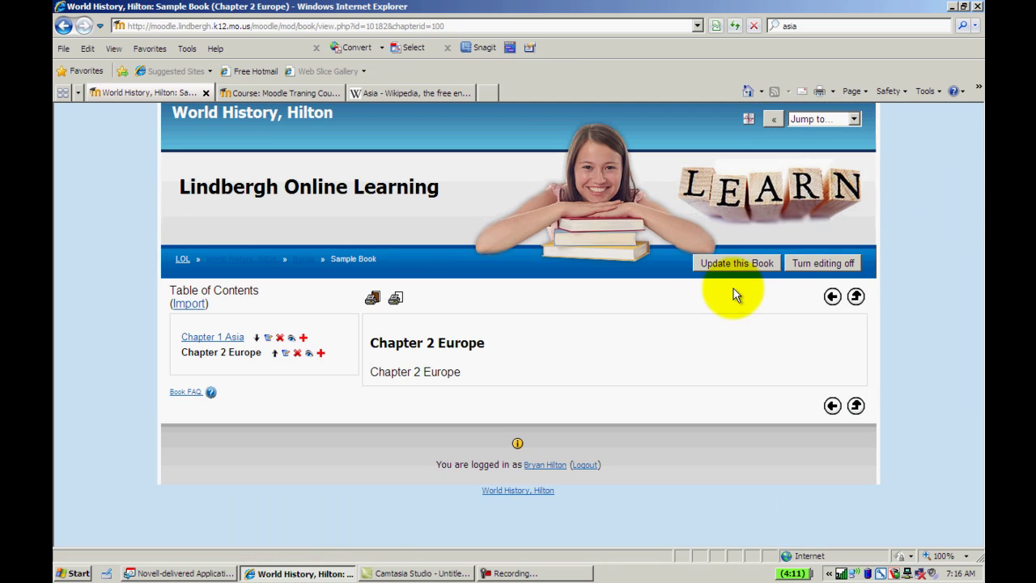
- Add a chapter titled "Chapter 5 Americas" after Chapter 2 Europe, copy the title into its content, and save it
click(321, 353)
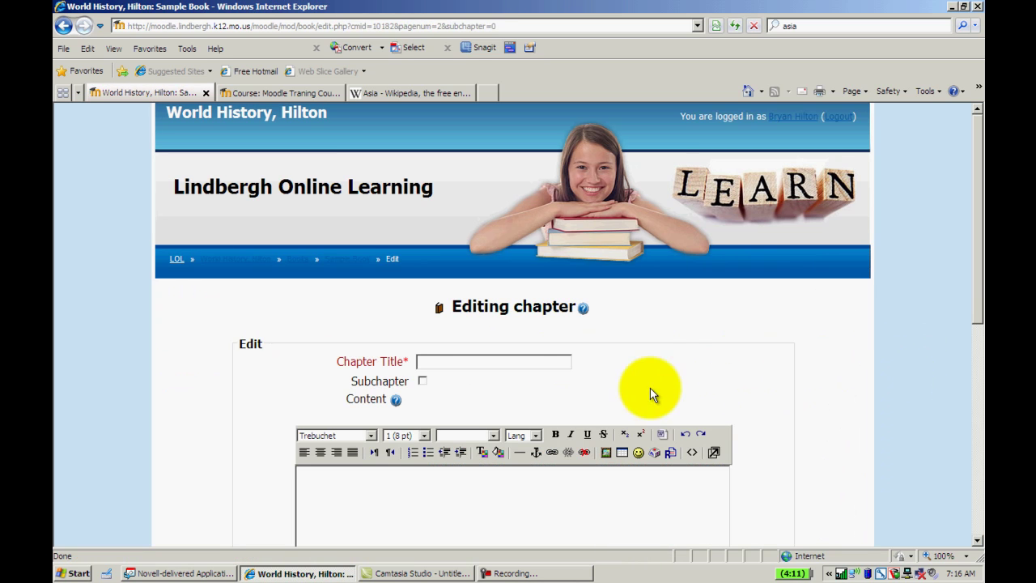
click(523, 359)
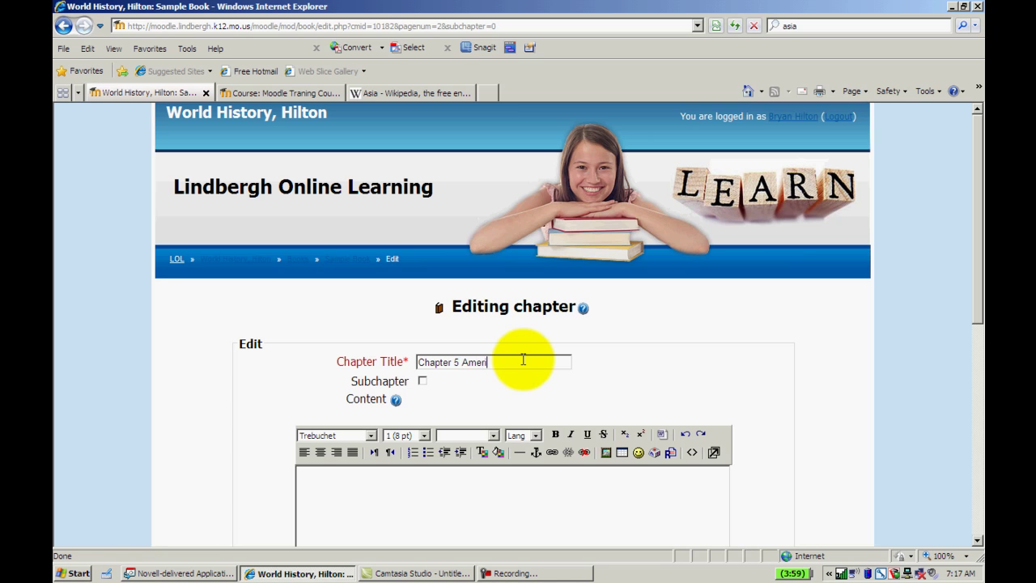
drag(519, 361, 414, 363)
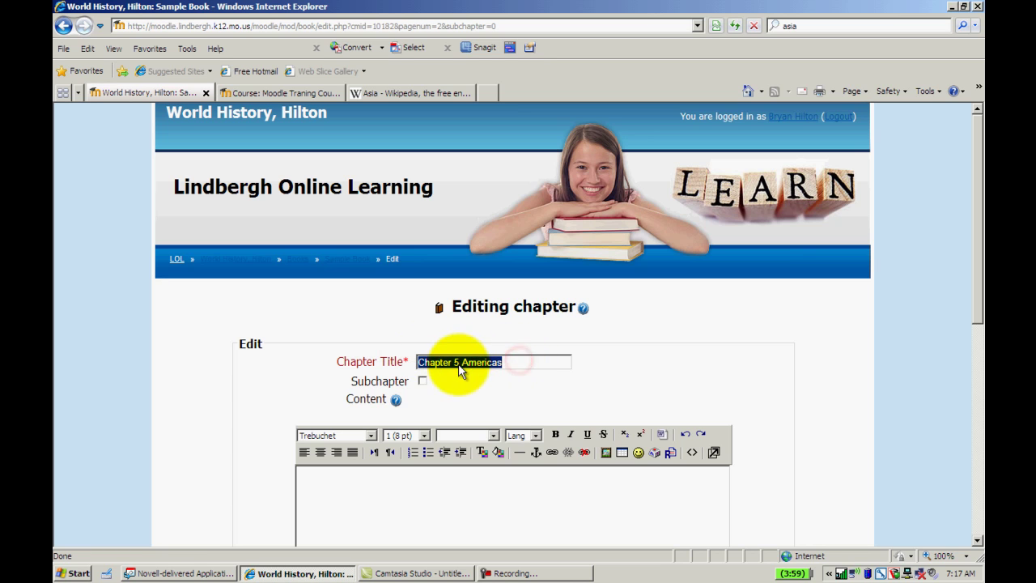
right_click(468, 368)
click(492, 405)
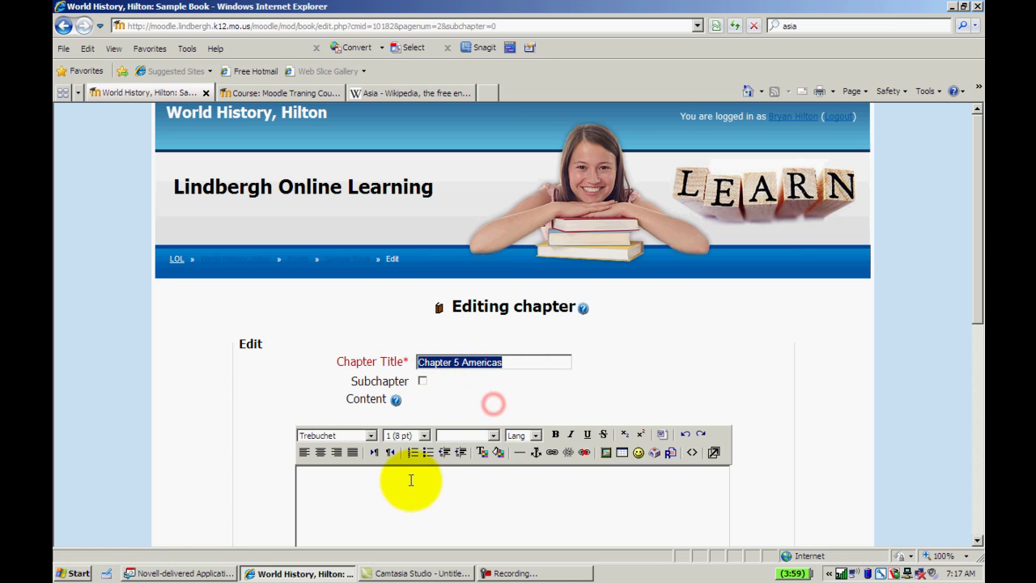
click(412, 481)
right_click(412, 481)
click(442, 530)
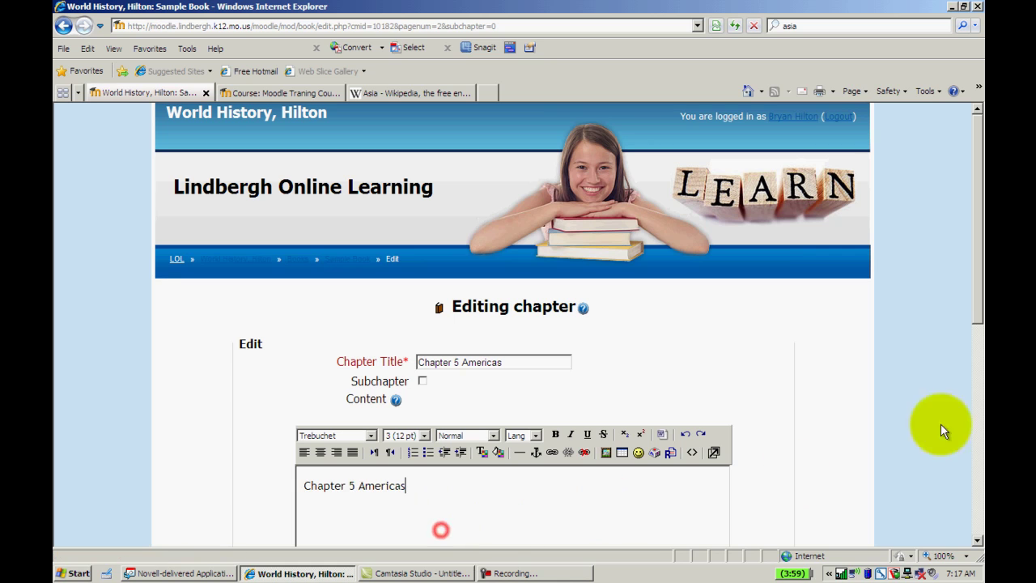
drag(980, 301, 980, 486)
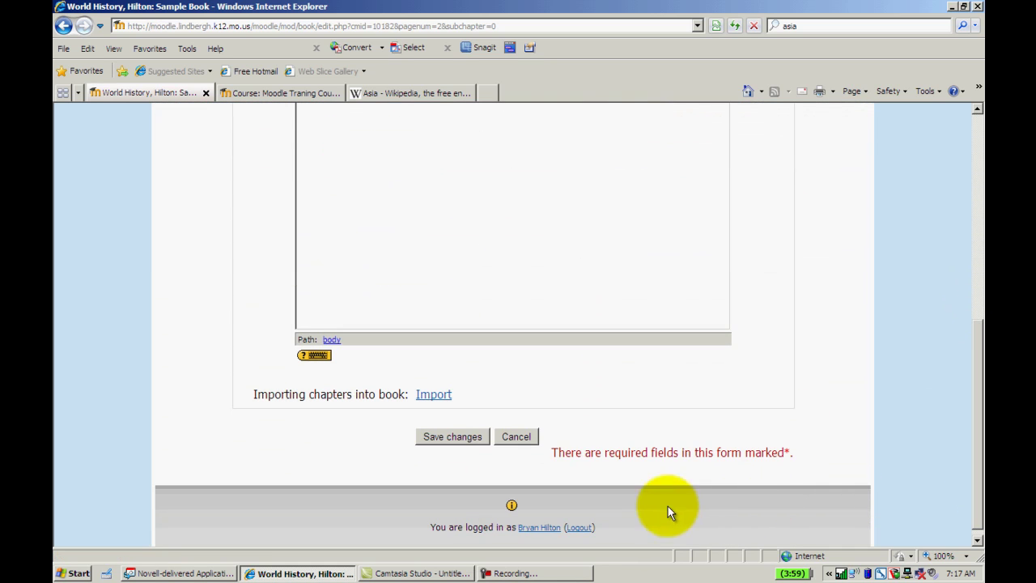
click(458, 438)
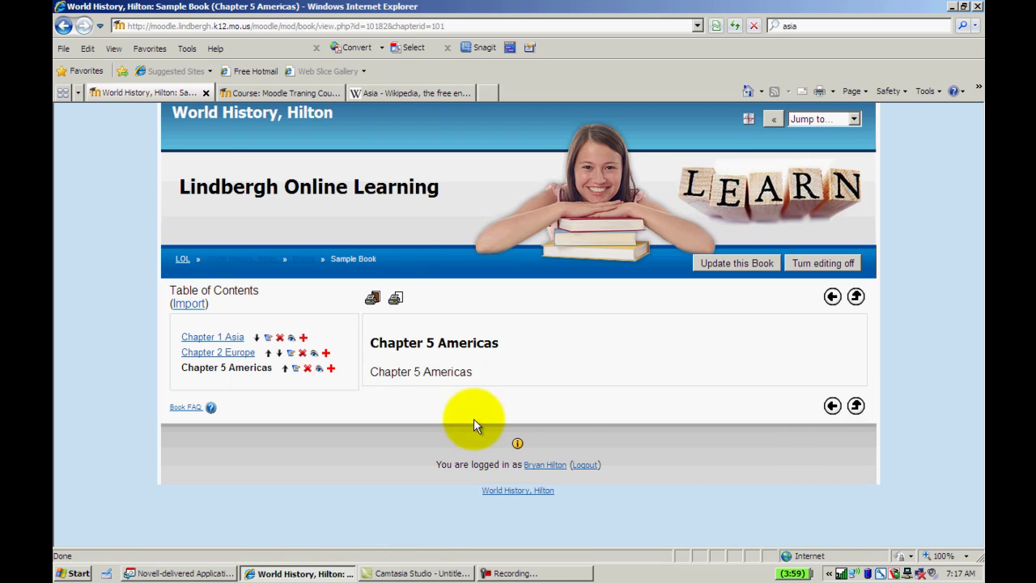
- Change the chapter number to 3 in both the title and content of the Americas chapter, and save it
click(296, 369)
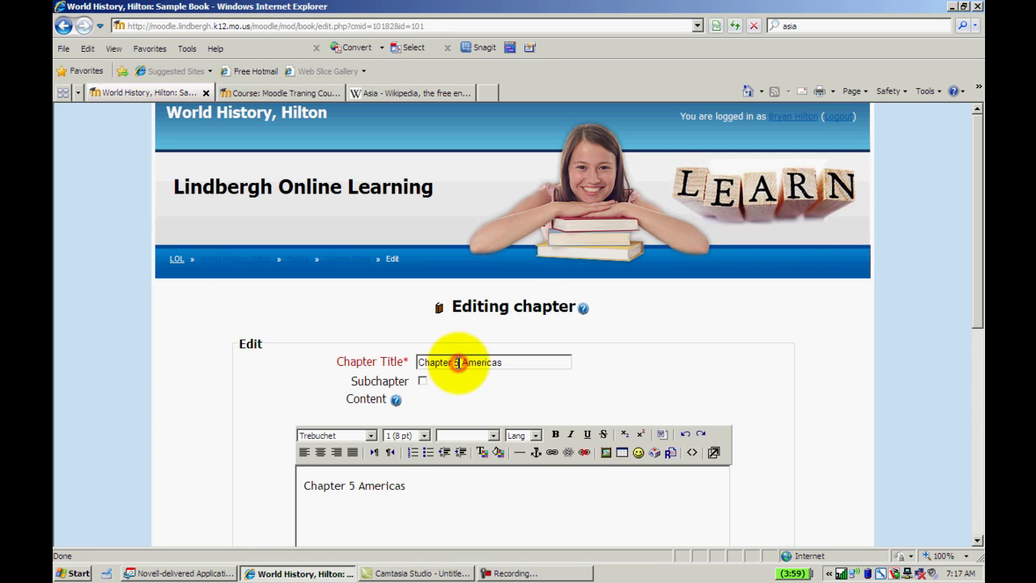
text(3)
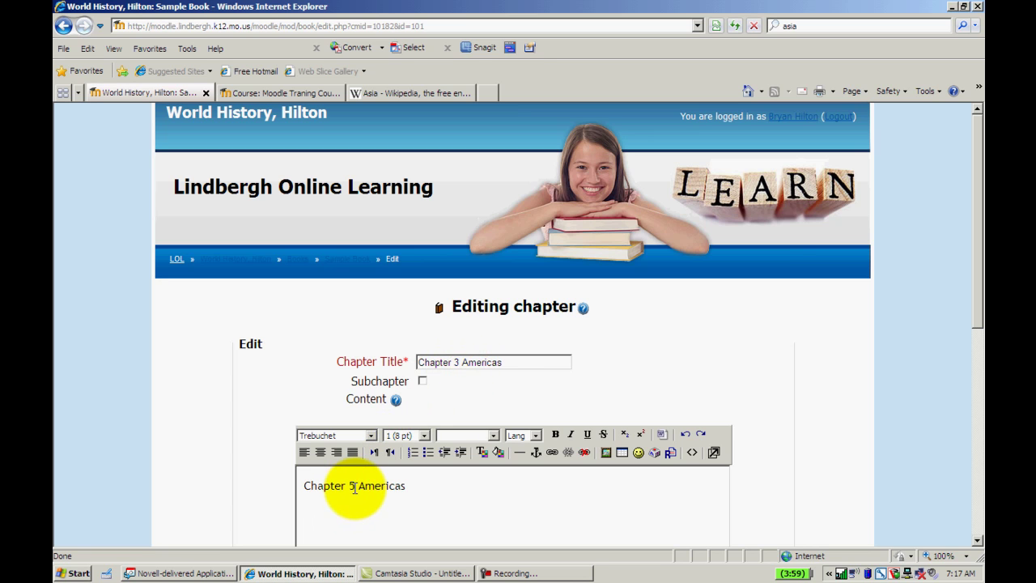
key(Delete)
text(3)
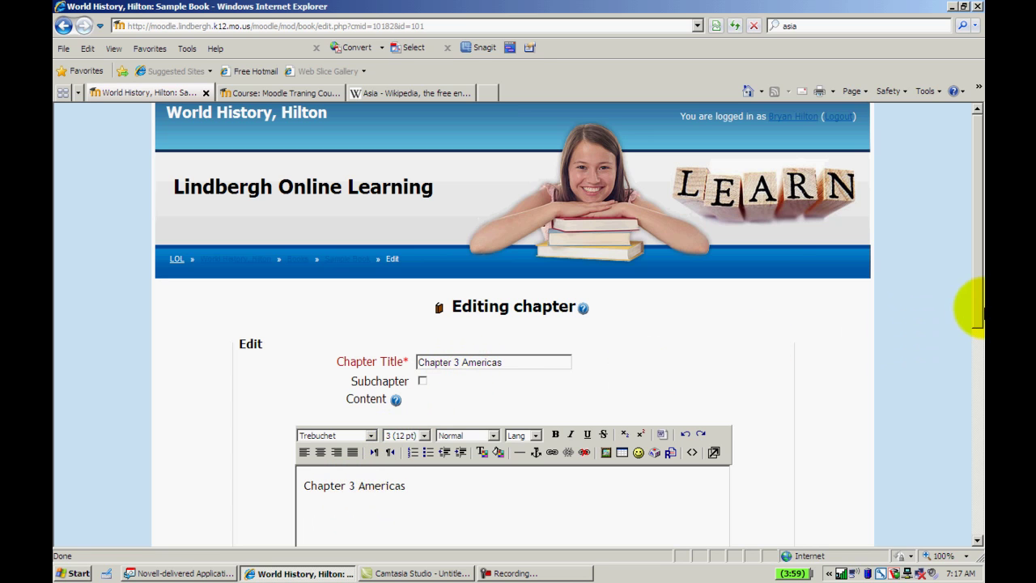
drag(979, 307, 948, 486)
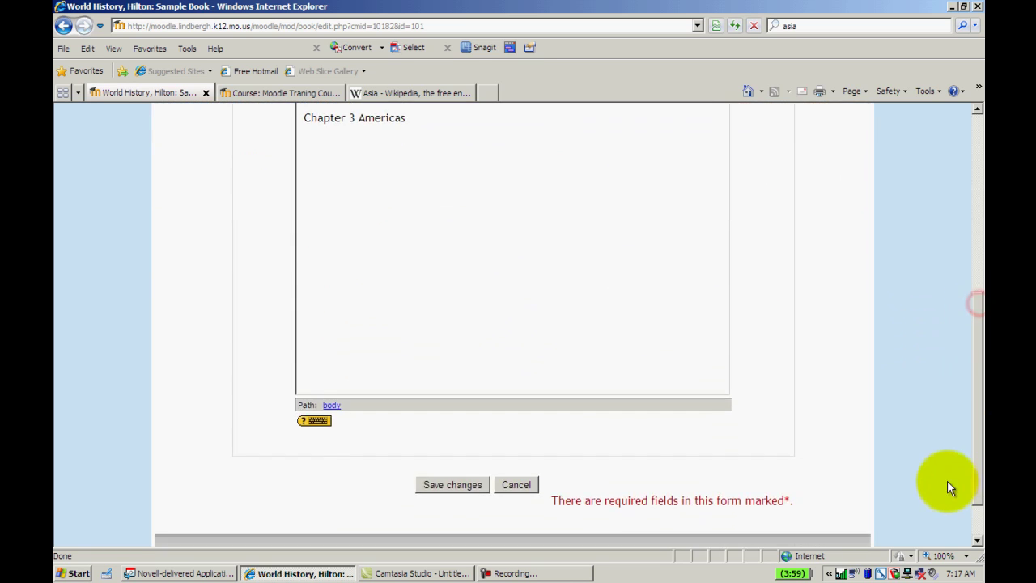
click(455, 486)
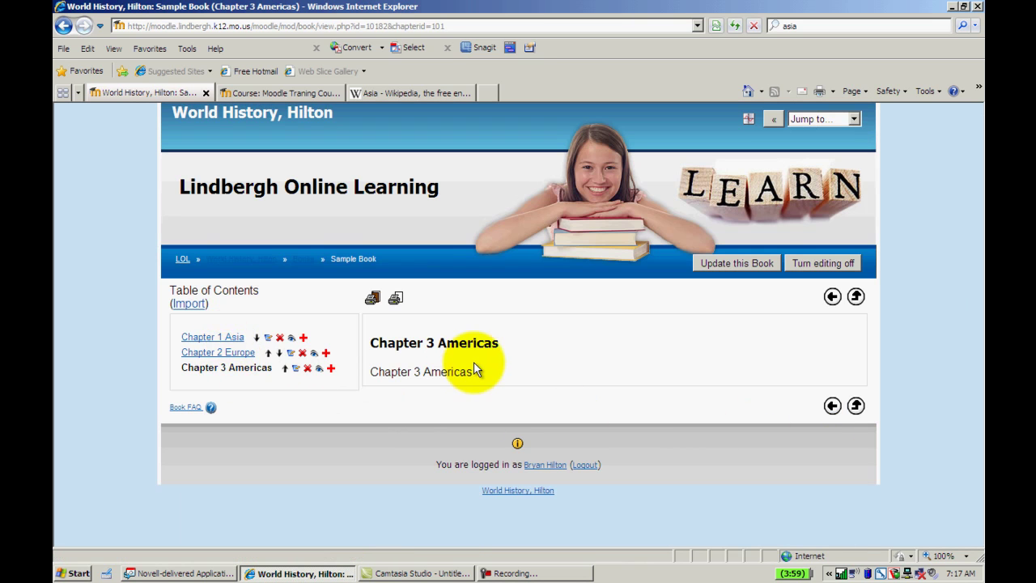
- Page back through the book from Chapter 3 Americas to Chapter 1 Asia
click(832, 298)
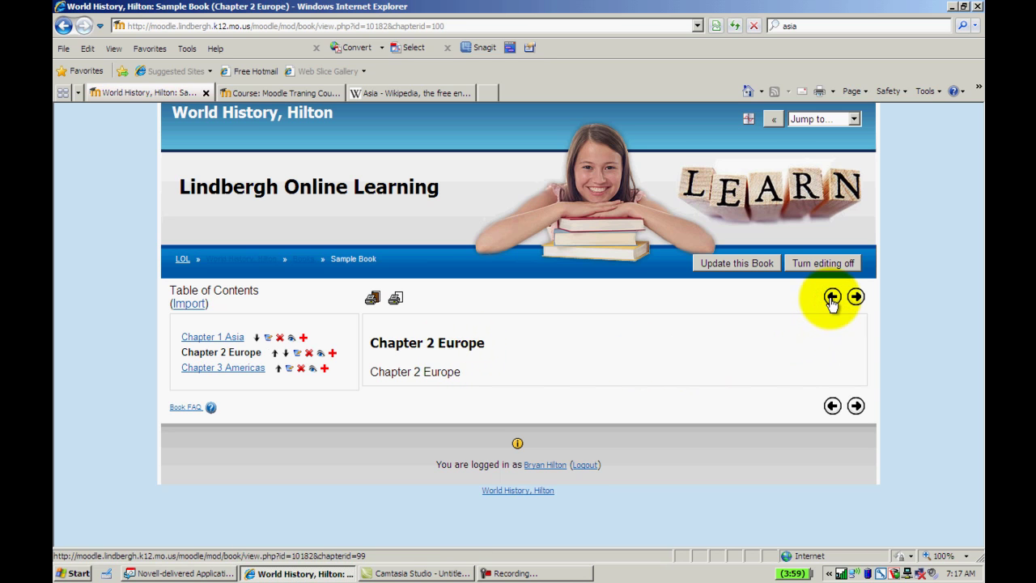
click(832, 298)
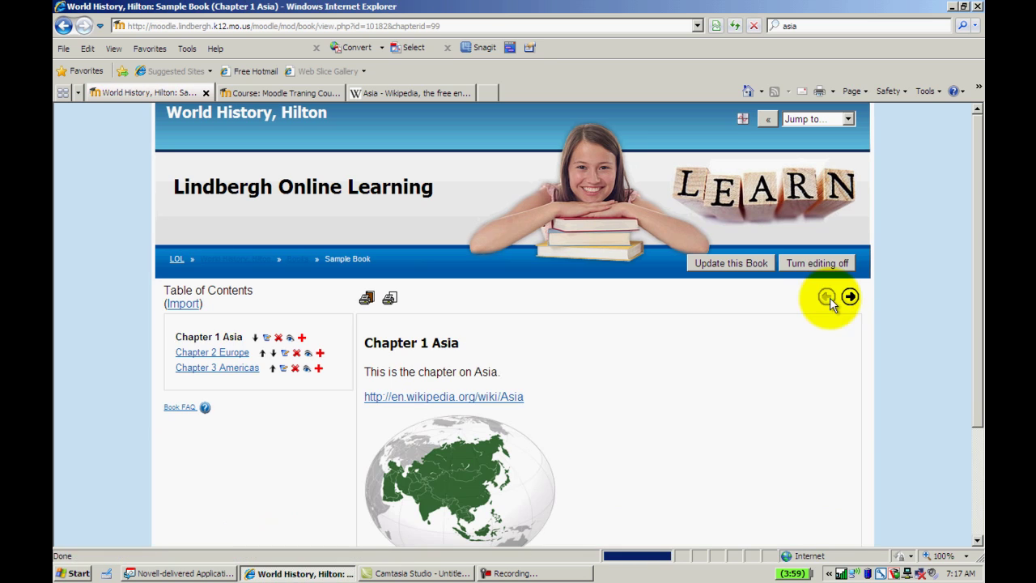
- Open Chapter 3 Americas, and move it above Chapter 2 Europe and back below it in the table of contents
click(217, 368)
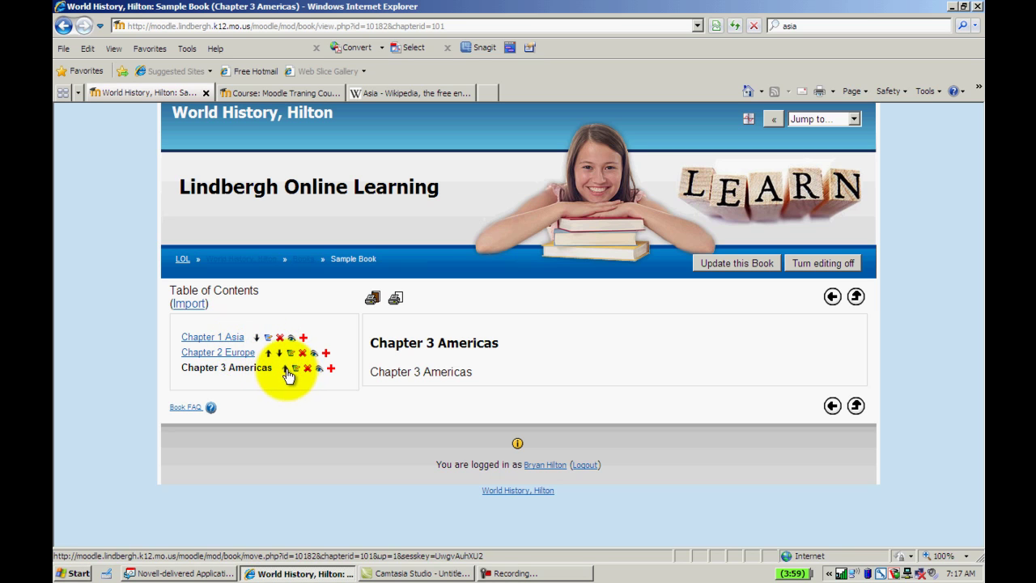
click(285, 370)
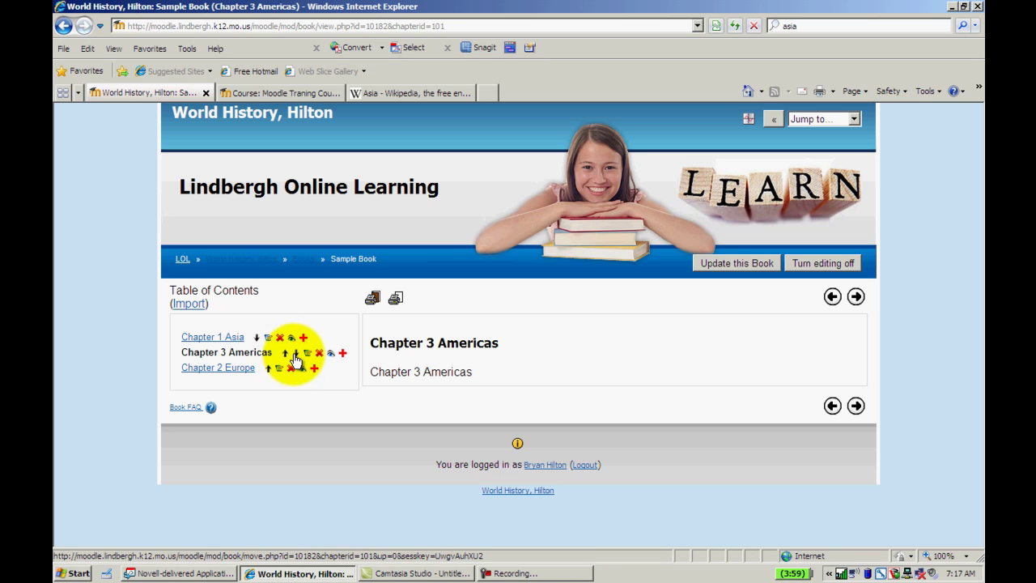
click(296, 353)
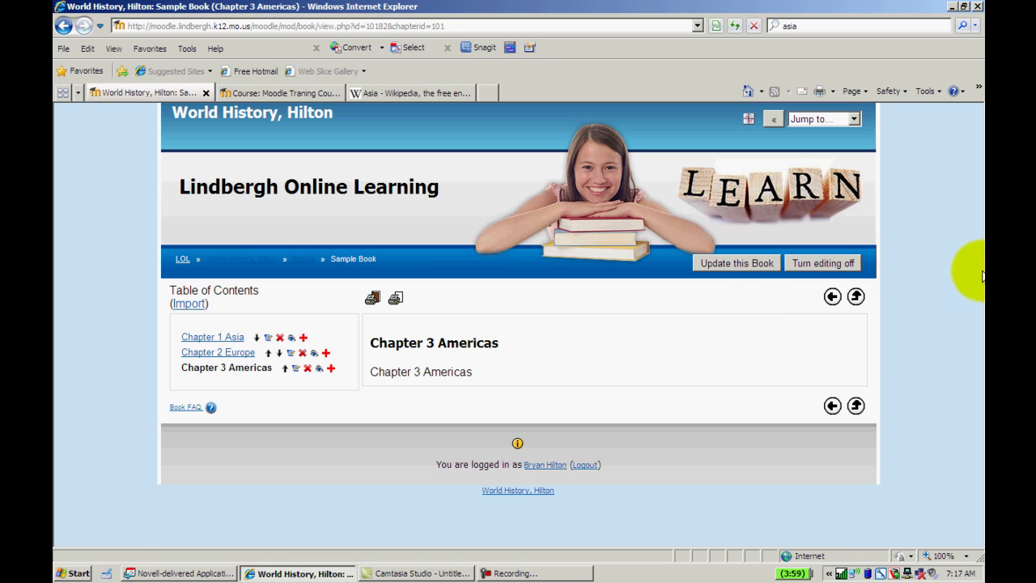
- Turn editing off for the book, and reopen Sample Book from the World History course page
click(824, 268)
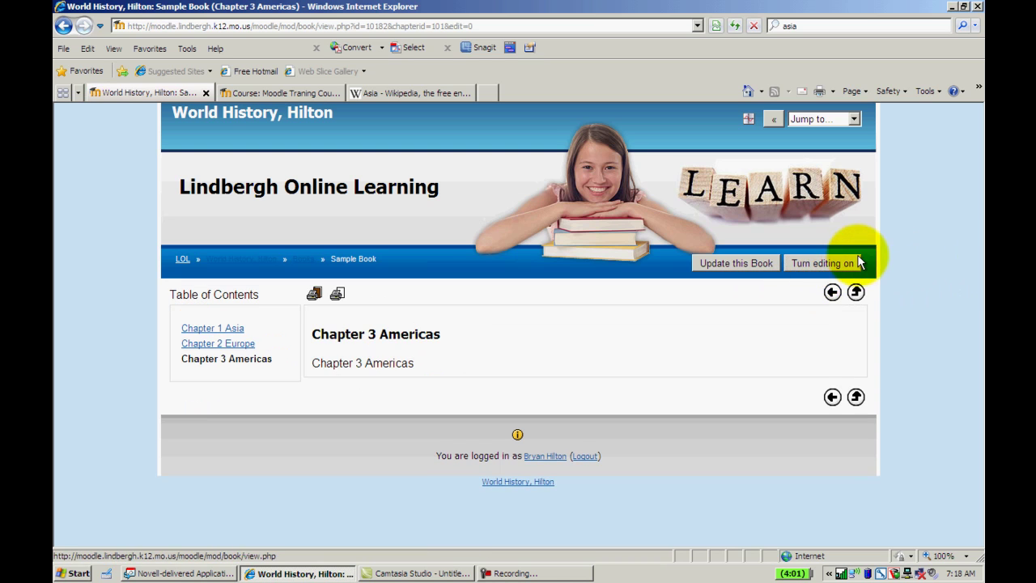
click(223, 259)
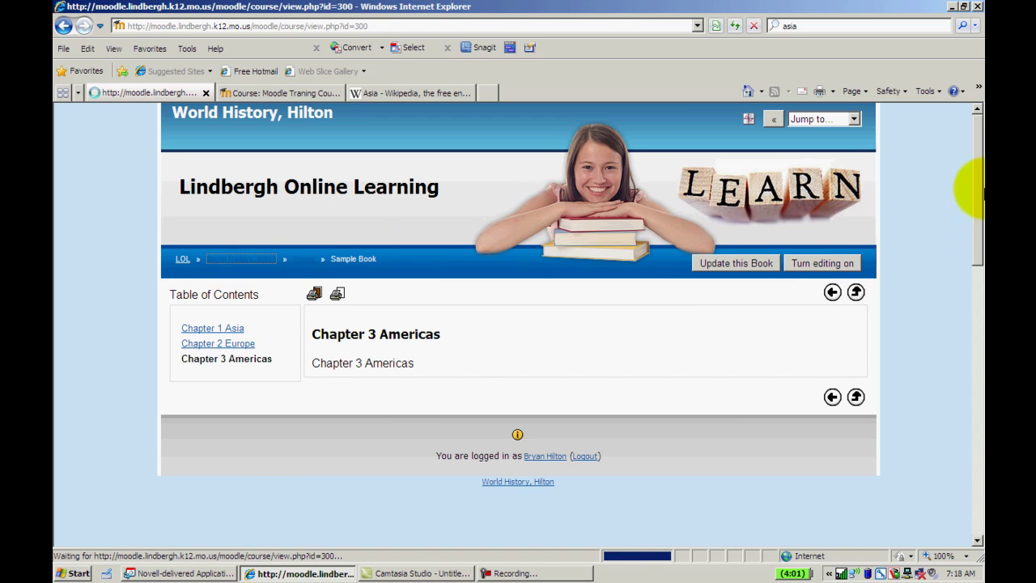
click(978, 356)
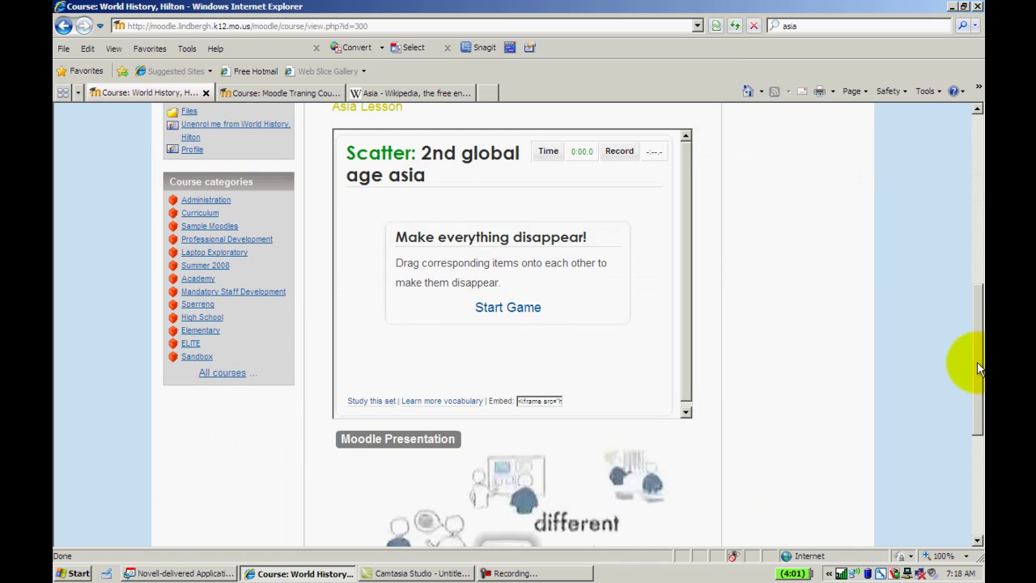
drag(977, 362, 1008, 511)
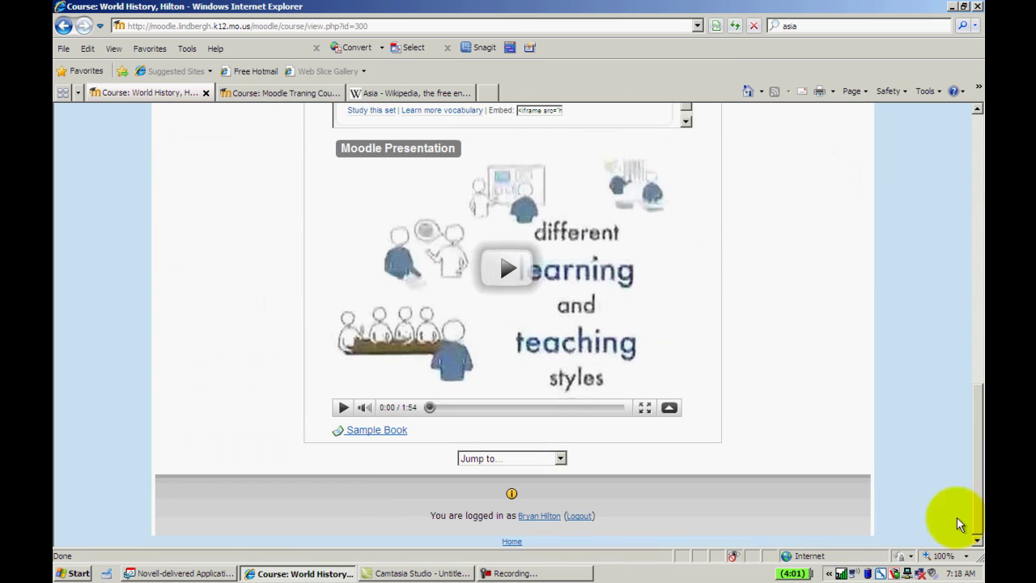
click(370, 434)
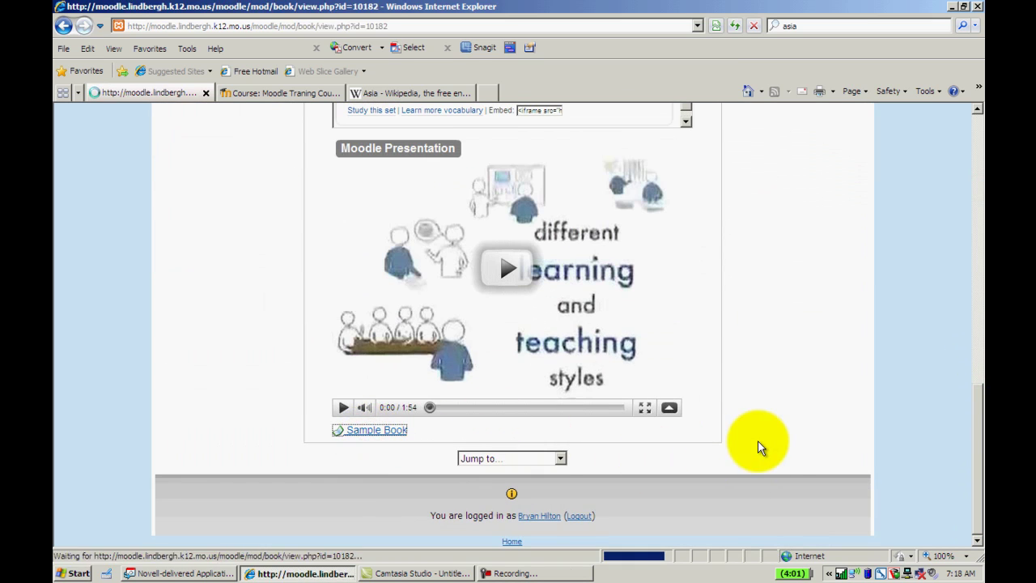